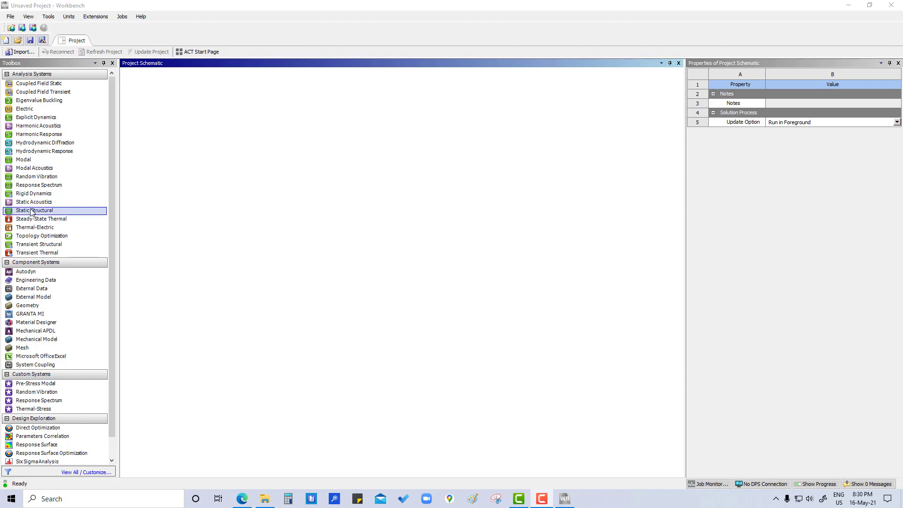
- Chain Static Structural, Modal and Harmonic Response systems, each dropped onto the previous Solution cell
{"action": "left_click_drag", "start_coordinate": [30, 212], "coordinate": [173, 107]}
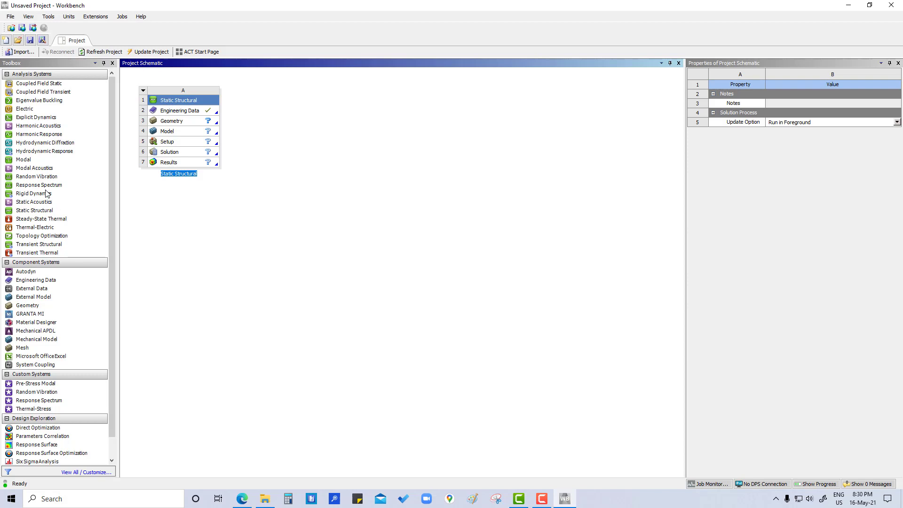
{"action": "left_click_drag", "start_coordinate": [24, 160], "coordinate": [267, 148]}
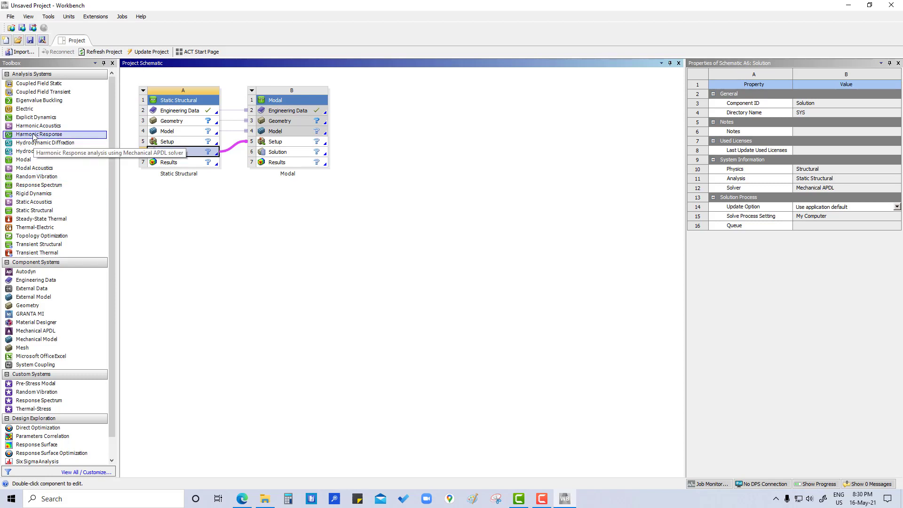
{"action": "left_click_drag", "start_coordinate": [36, 136], "coordinate": [380, 145]}
{"action": "left_click", "coordinate": [353, 260]}
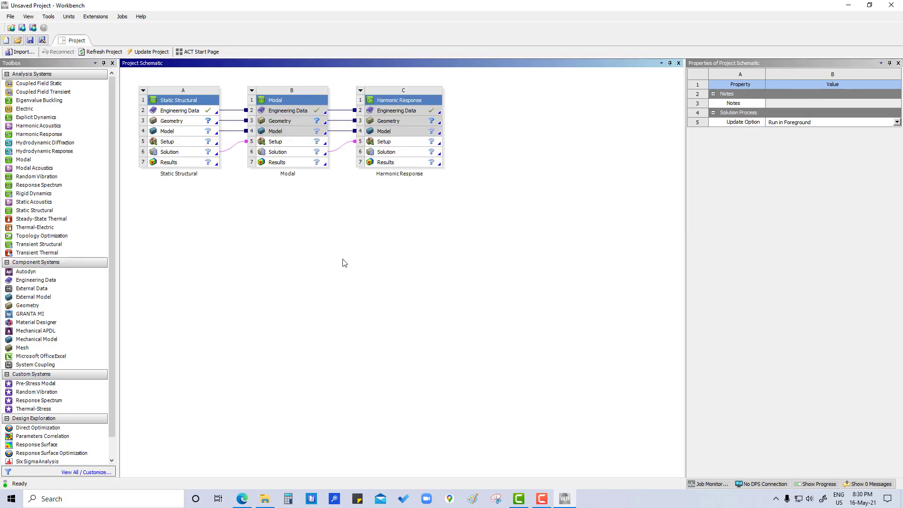
- Import Flywheel.igs as the Static Structural geometry from the Geometry cell A3
{"action": "left_click", "coordinate": [181, 123]}
{"action": "right_click", "coordinate": [181, 123]}
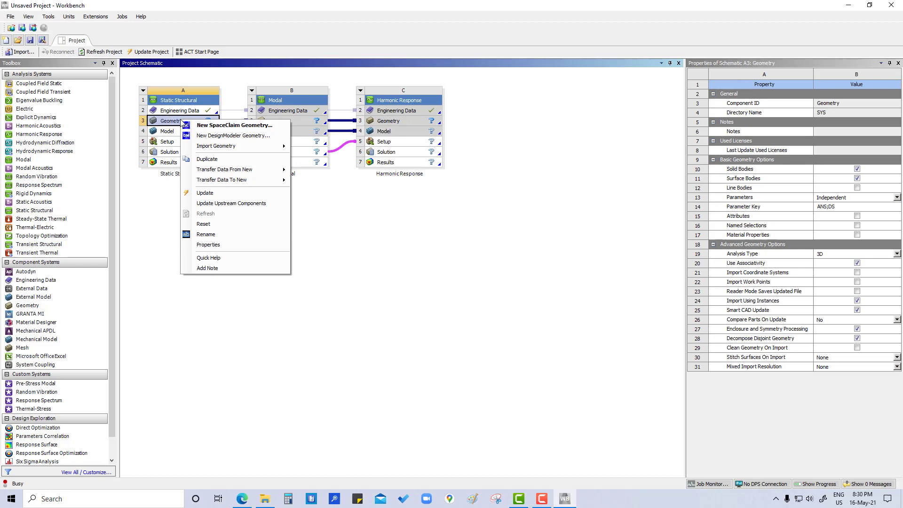
{"action": "mouse_move", "coordinate": [198, 148]}
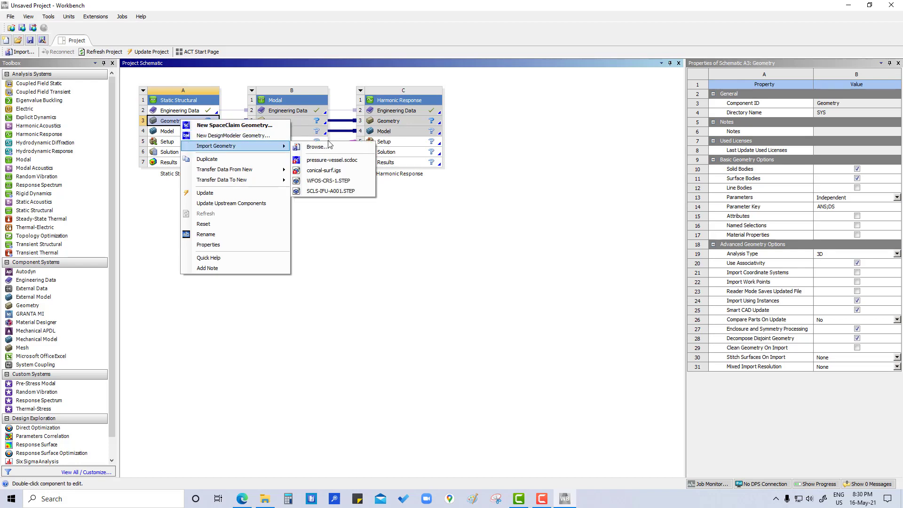
{"action": "left_click", "coordinate": [314, 147]}
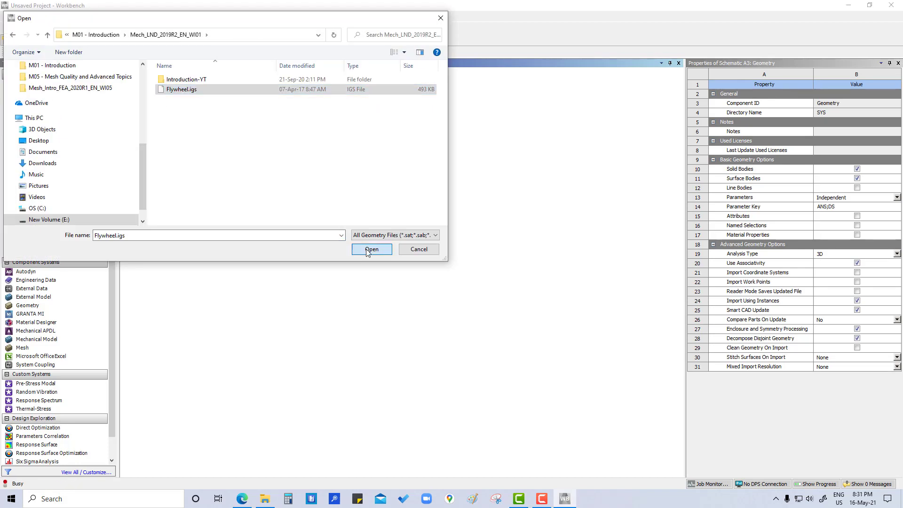
{"action": "left_click", "coordinate": [361, 306]}
{"action": "left_click", "coordinate": [242, 240]}
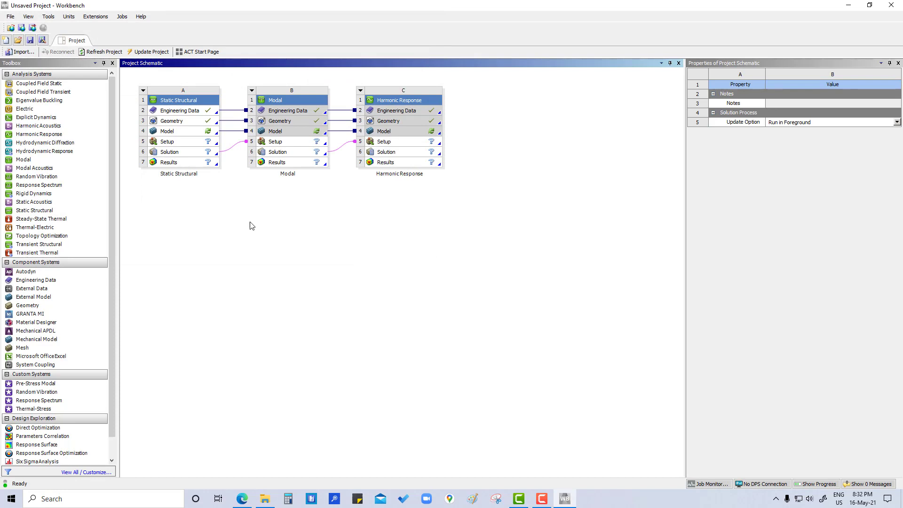
- Open the flywheel model in Mechanical and set rotational velocity units to RPM
{"action": "double_click", "coordinate": [180, 134]}
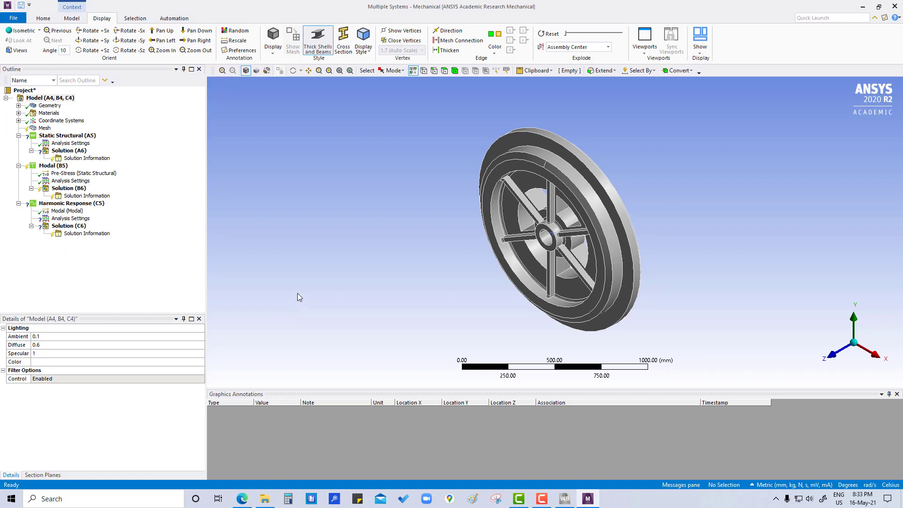
{"action": "middle_click_drag", "start_coordinate": [306, 319], "coordinate": [413, 312]}
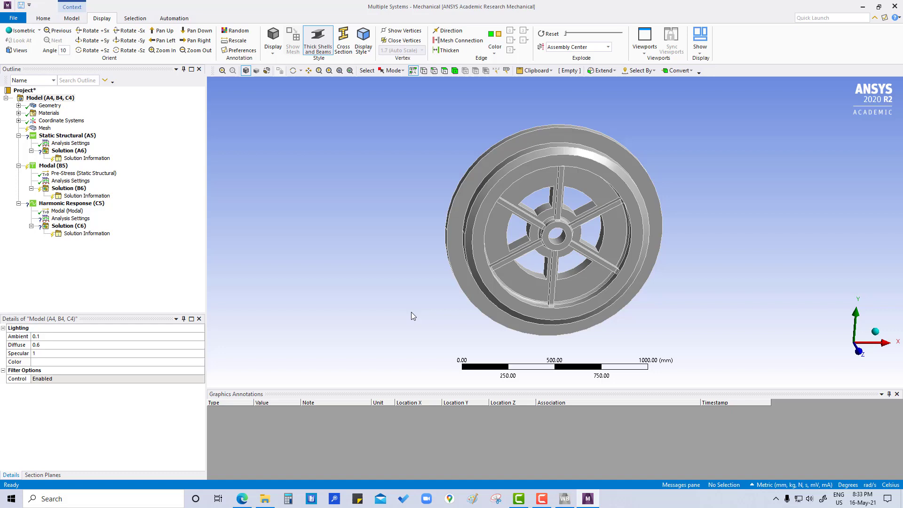
{"action": "left_click", "coordinate": [42, 19]}
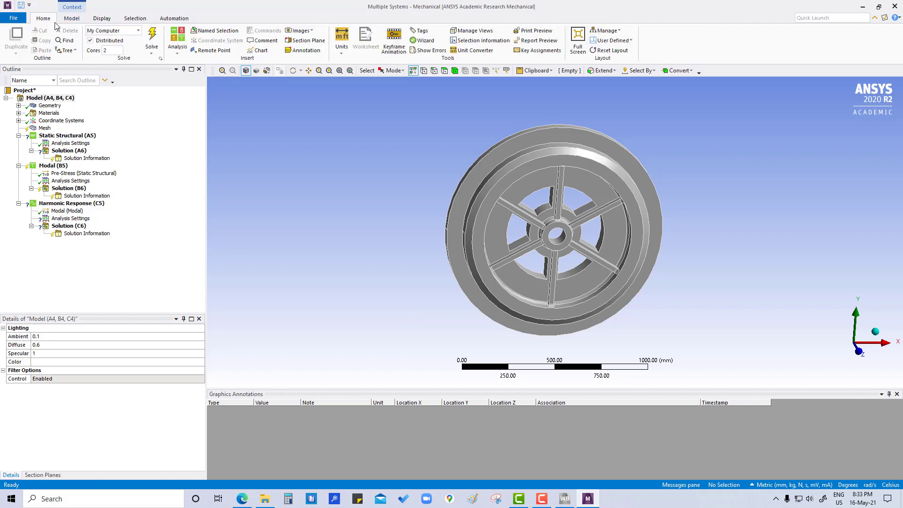
{"action": "left_click", "coordinate": [342, 54]}
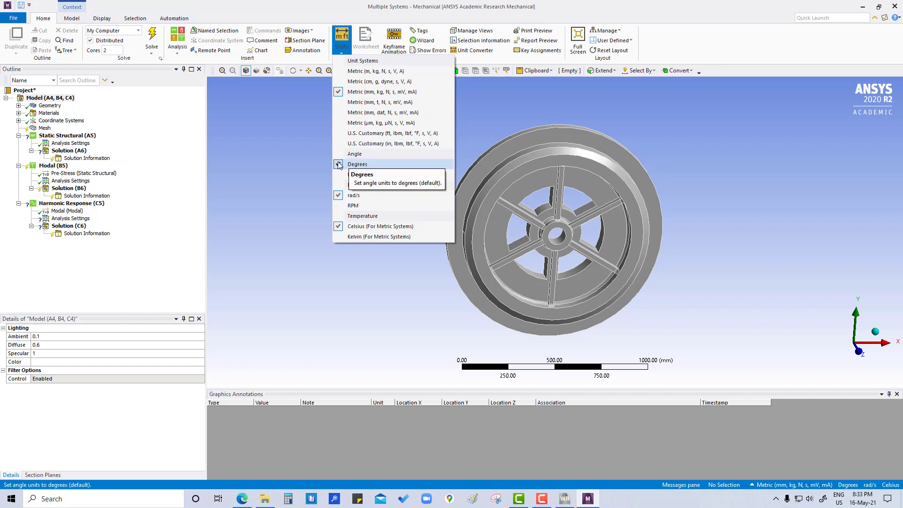
{"action": "left_click", "coordinate": [342, 205]}
{"action": "left_click", "coordinate": [342, 56]}
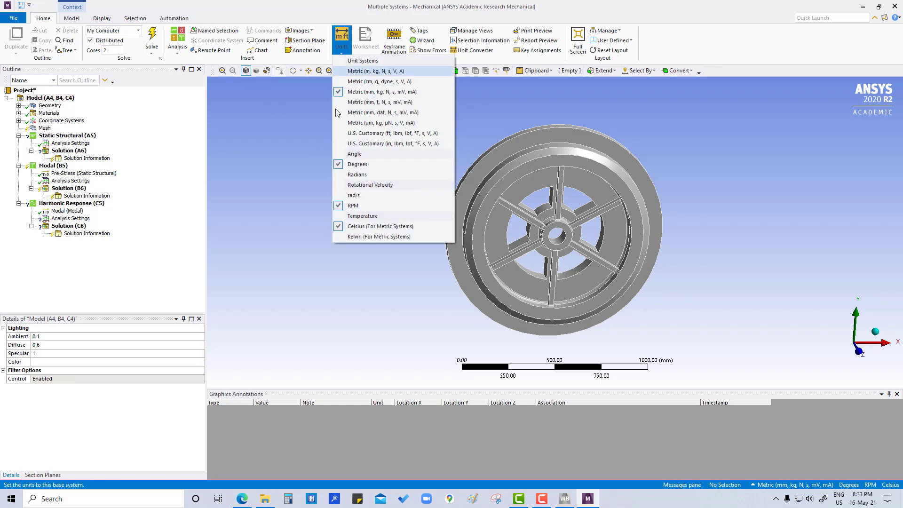
{"action": "left_click", "coordinate": [257, 256]}
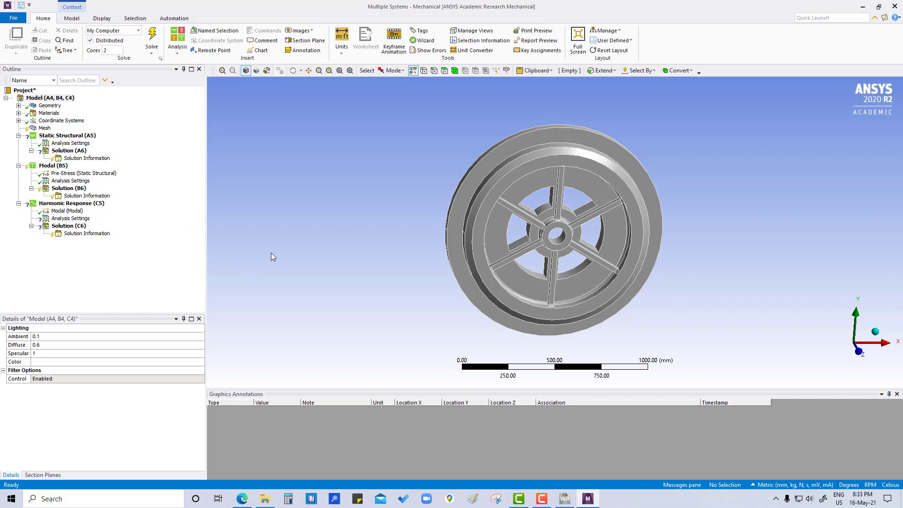
- Add a Fixed Support on the flywheel's inner hub bore face under Static Structural
{"action": "middle_click_drag", "start_coordinate": [574, 249], "coordinate": [548, 239]}
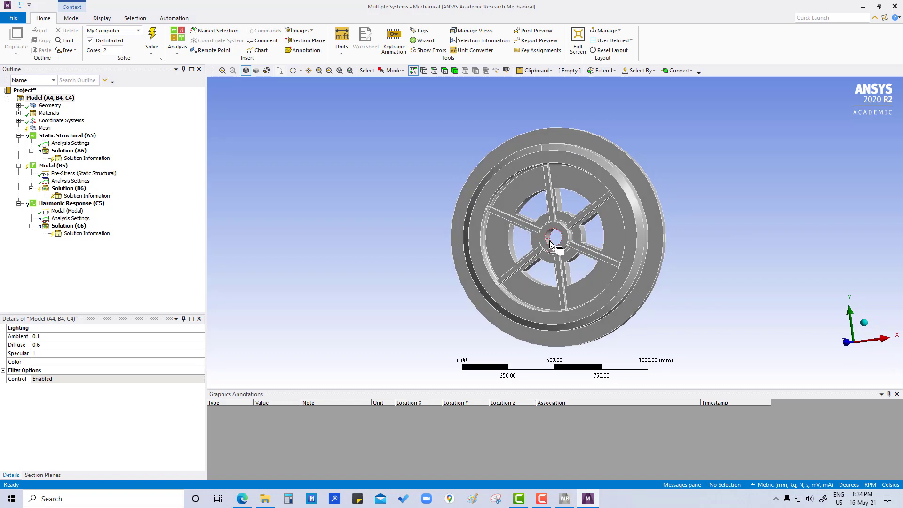
{"action": "middle_click_drag", "start_coordinate": [800, 356], "coordinate": [737, 362]}
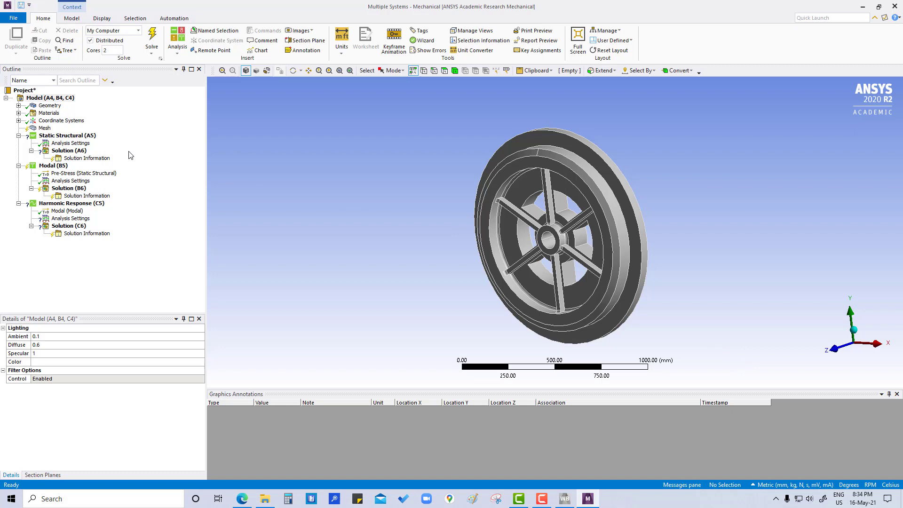
{"action": "right_click", "coordinate": [63, 136]}
{"action": "mouse_move", "coordinate": [91, 141]}
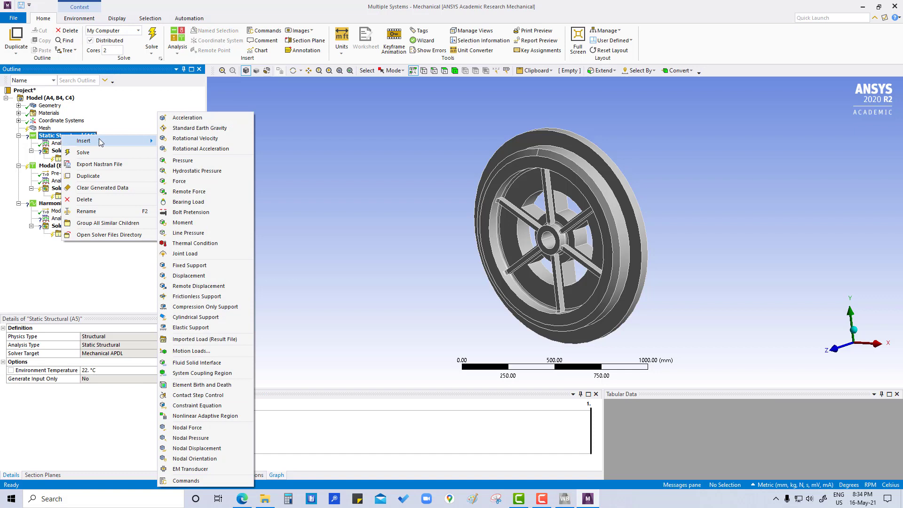
{"action": "left_click", "coordinate": [192, 265]}
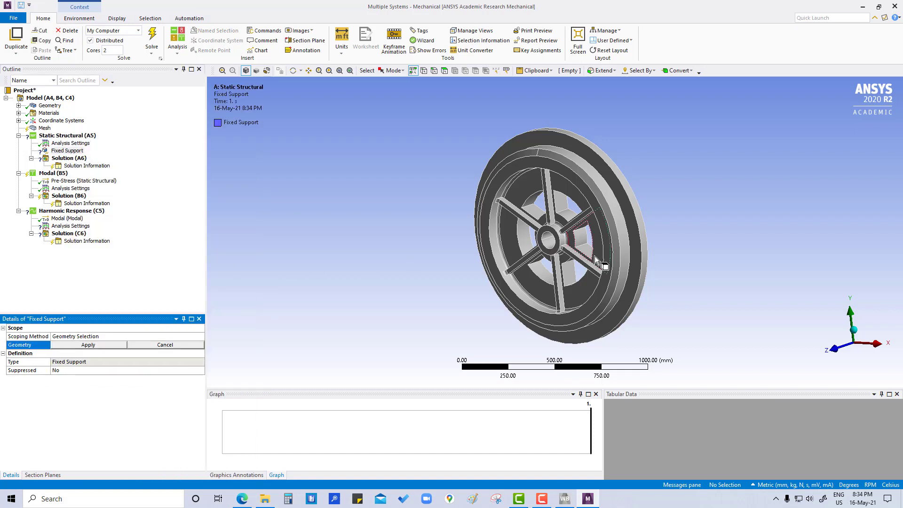
{"action": "left_click", "coordinate": [554, 244]}
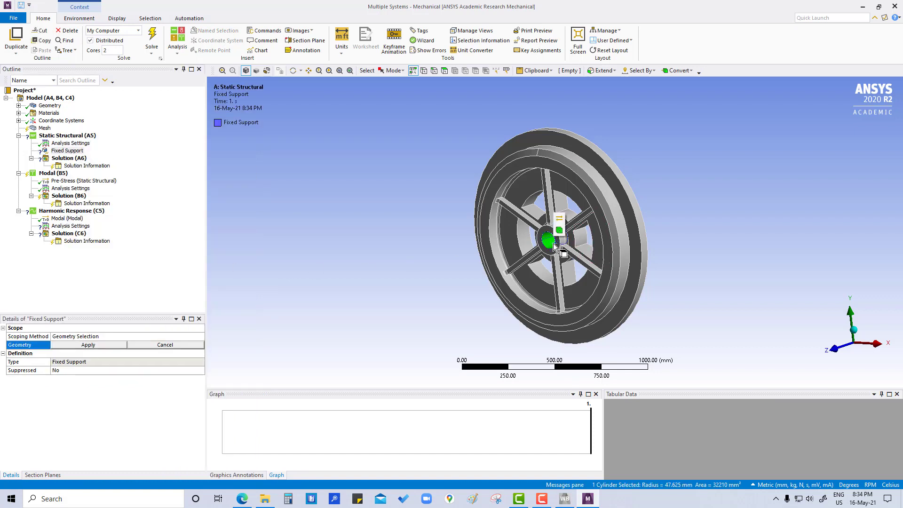
{"action": "left_click", "coordinate": [100, 345]}
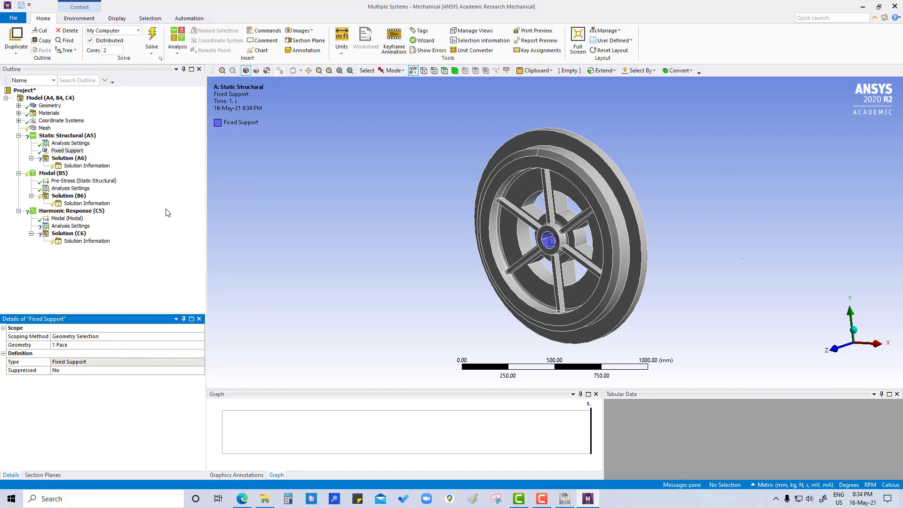
{"action": "right_click", "coordinate": [62, 150]}
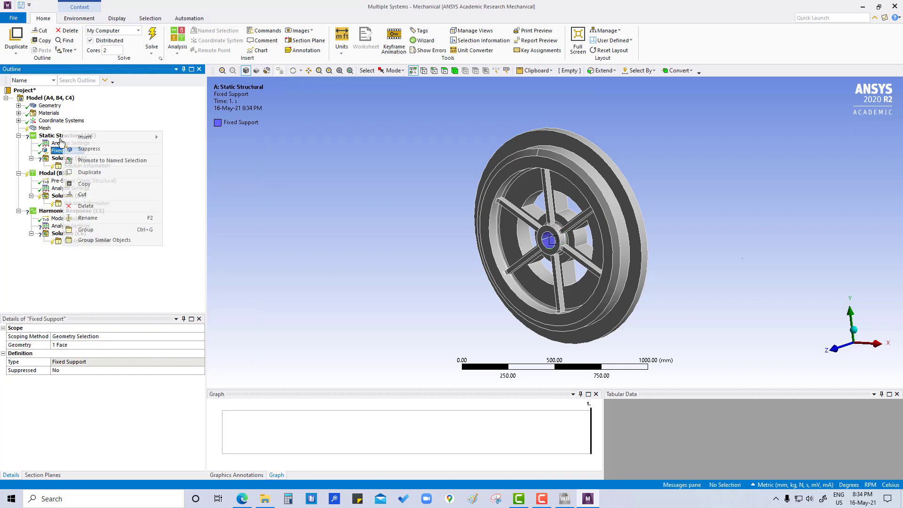
{"action": "left_click", "coordinate": [61, 137]}
- Insert a Rotational Velocity load in Static Structural and set its geometry scope
{"action": "right_click", "coordinate": [61, 137]}
{"action": "mouse_move", "coordinate": [79, 141]}
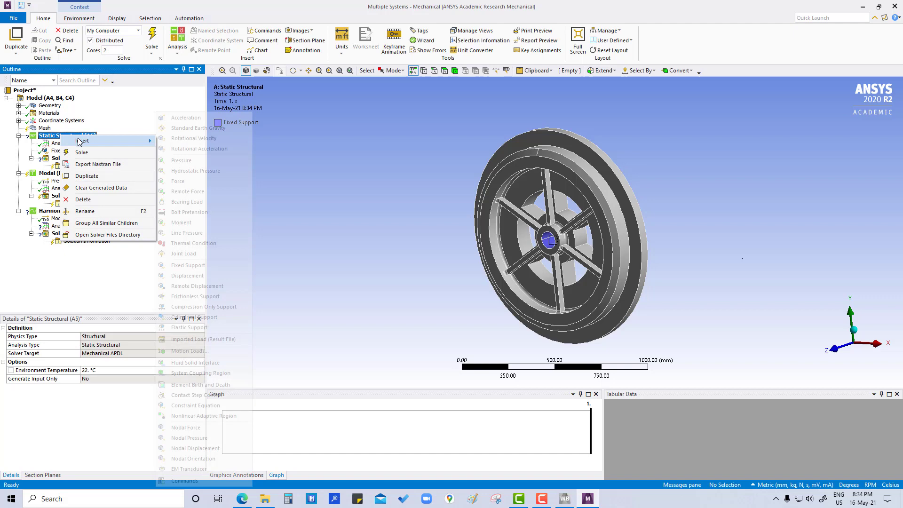
{"action": "left_click", "coordinate": [202, 139]}
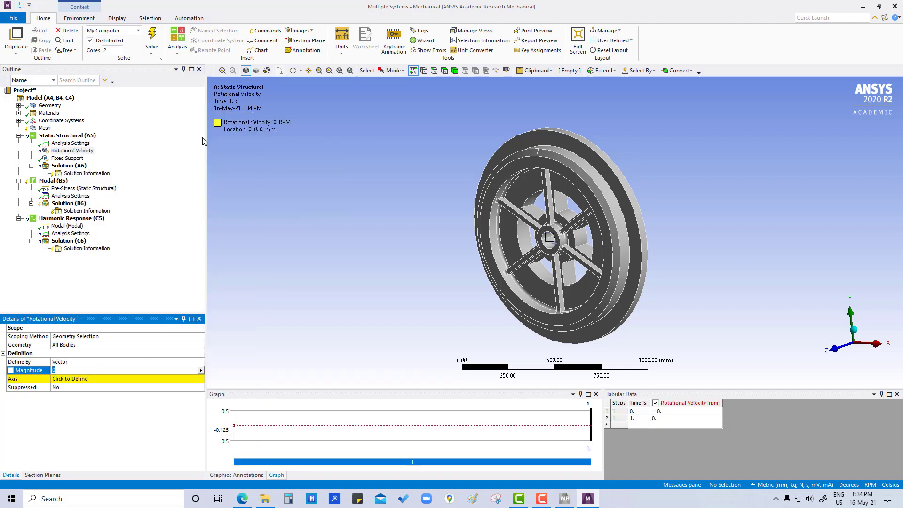
{"action": "left_click", "coordinate": [547, 244]}
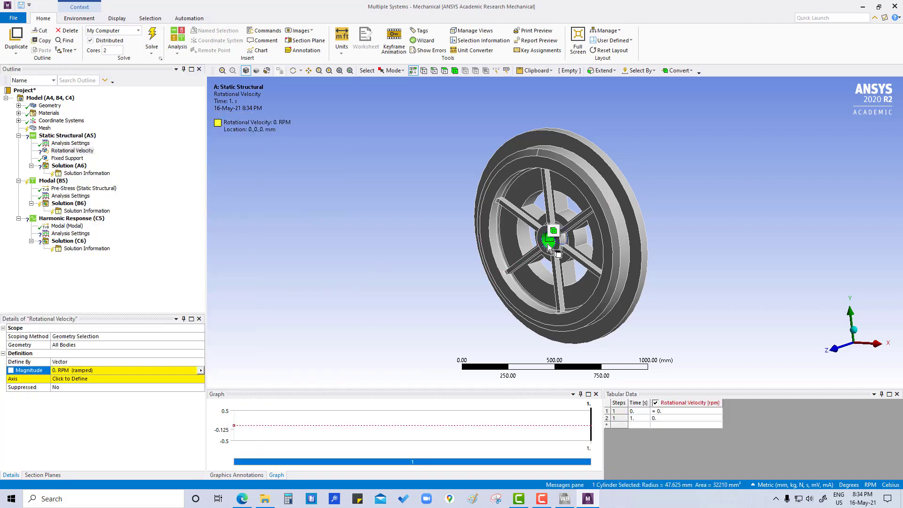
{"action": "left_click", "coordinate": [90, 345]}
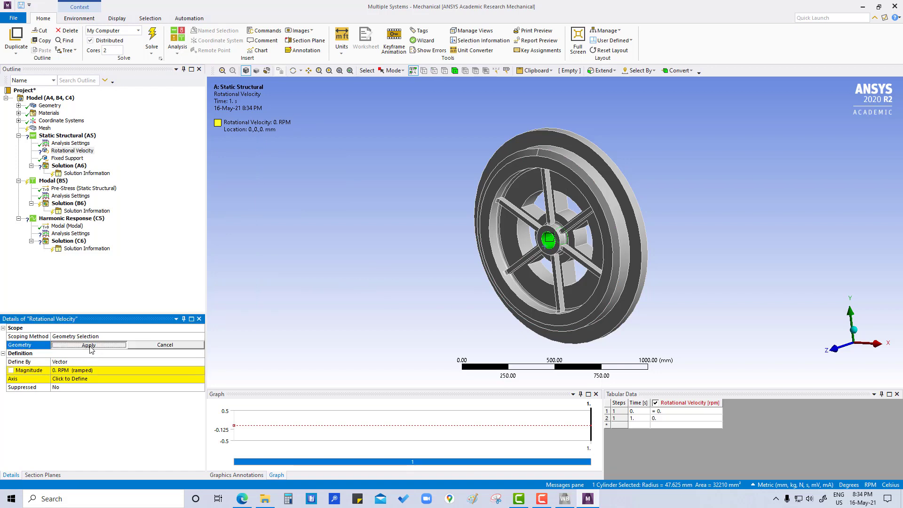
{"action": "left_click", "coordinate": [91, 346]}
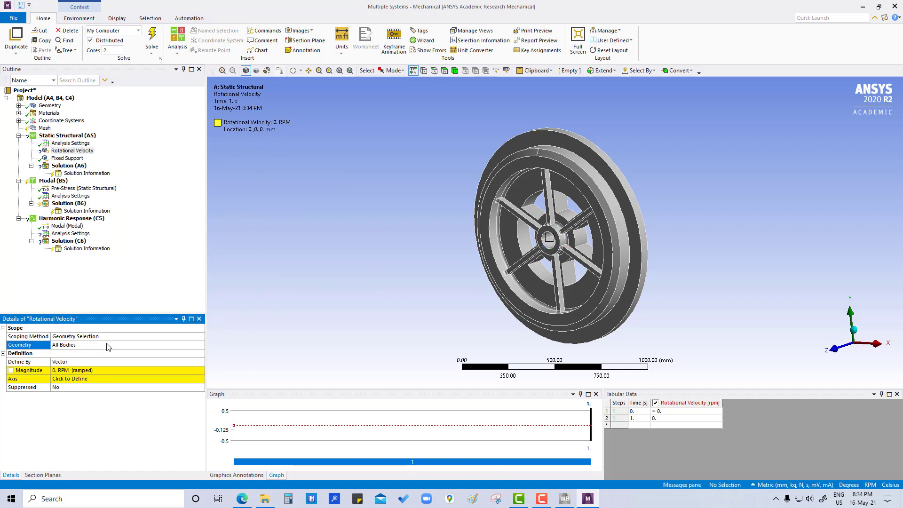
- Define the Rotational Velocity by components with a Z component of 600 RPM
{"action": "left_click", "coordinate": [83, 362]}
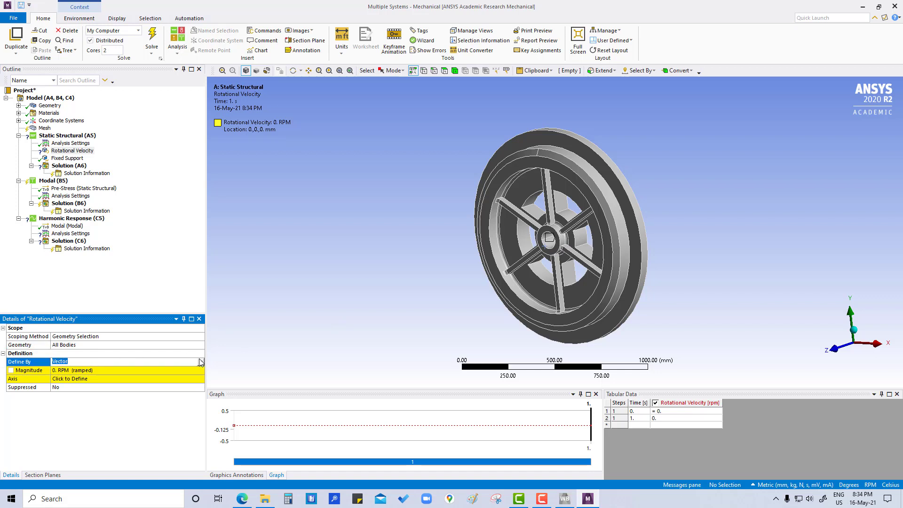
{"action": "left_click", "coordinate": [199, 362]}
{"action": "left_click", "coordinate": [98, 370]}
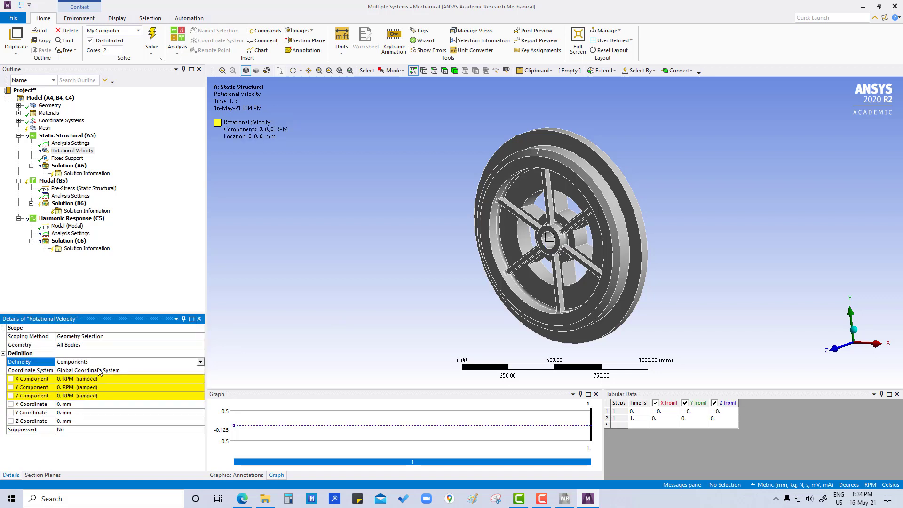
{"action": "left_click", "coordinate": [81, 397]}
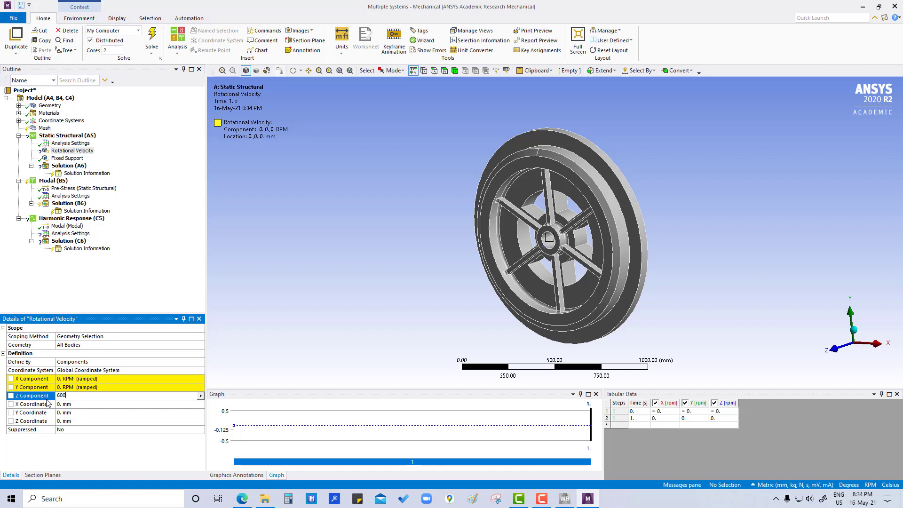
{"action": "key", "text": "Return"}
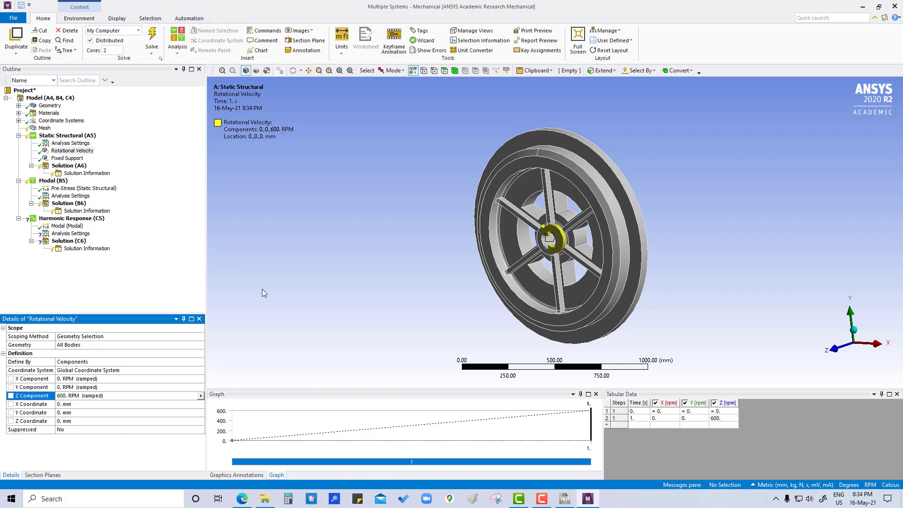
{"action": "left_click", "coordinate": [71, 151]}
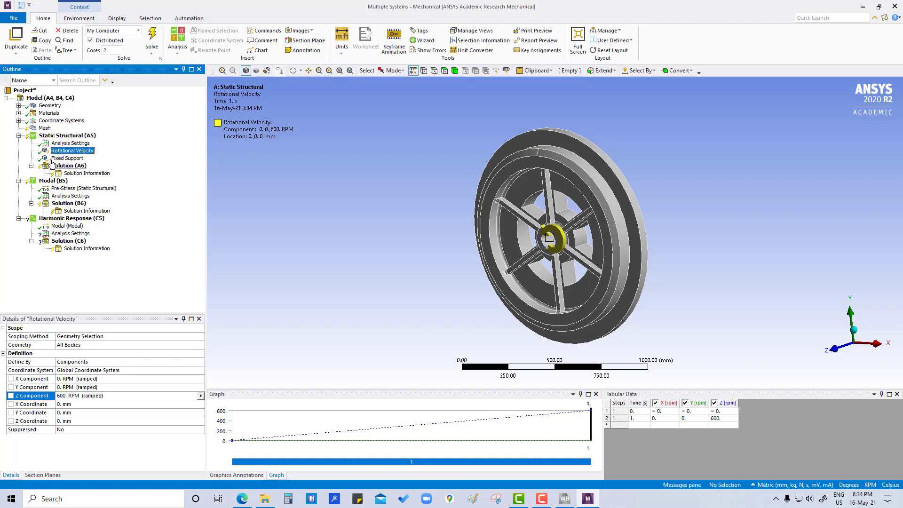
- Solve Static Structural (A5) to mesh and compute the flywheel
{"action": "right_click", "coordinate": [49, 137]}
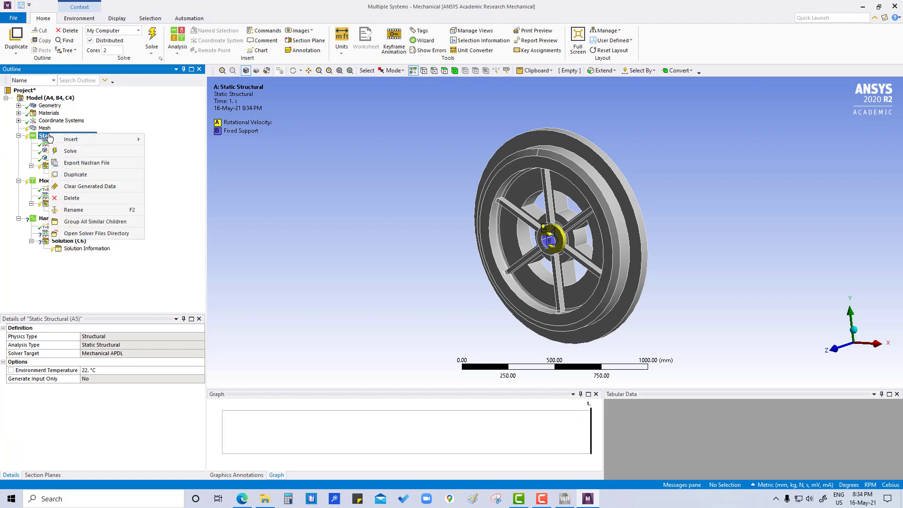
{"action": "left_click", "coordinate": [66, 151]}
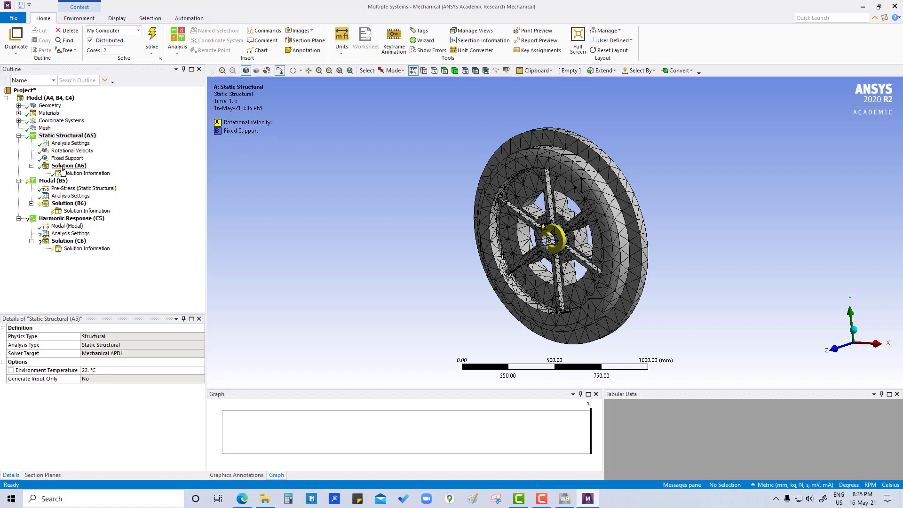
- Insert a new coordinate system and set its type to Cylindrical
{"action": "left_click", "coordinate": [19, 121]}
{"action": "left_click", "coordinate": [61, 120]}
{"action": "right_click", "coordinate": [65, 123]}
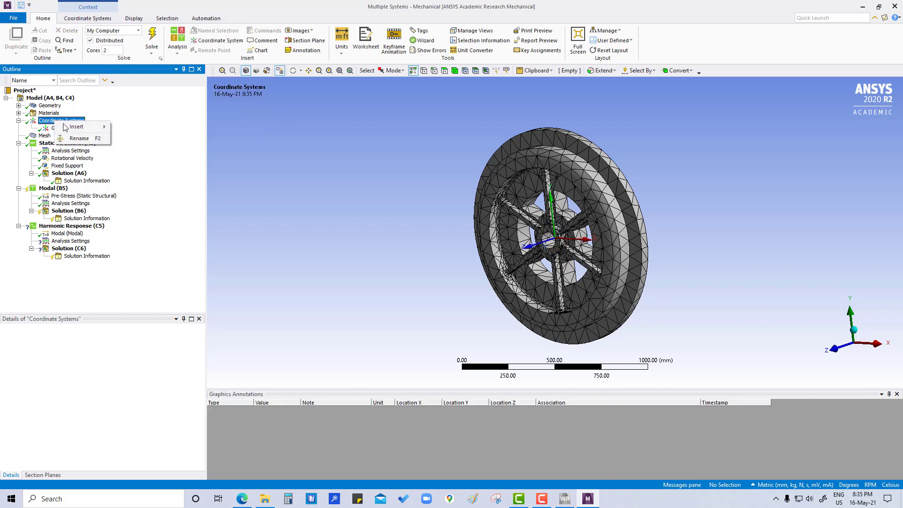
{"action": "mouse_move", "coordinate": [75, 127]}
{"action": "left_click", "coordinate": [135, 127]}
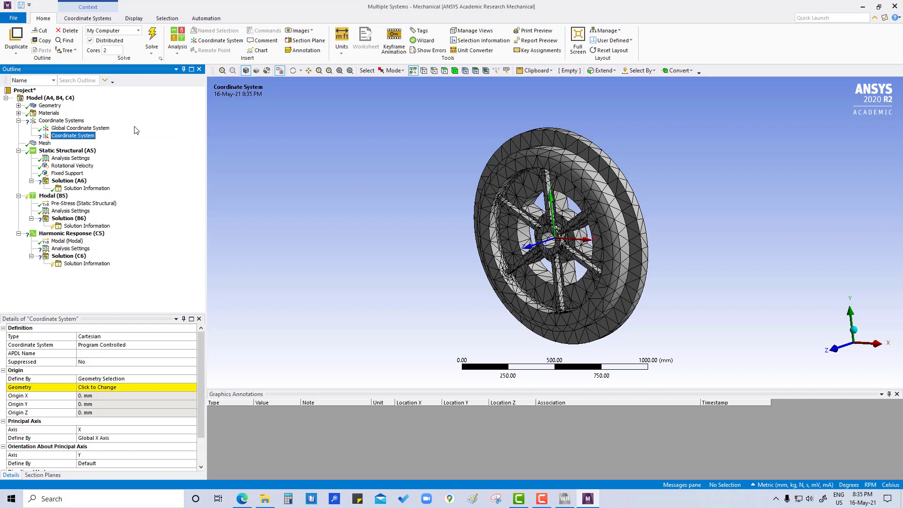
{"action": "left_click", "coordinate": [114, 337]}
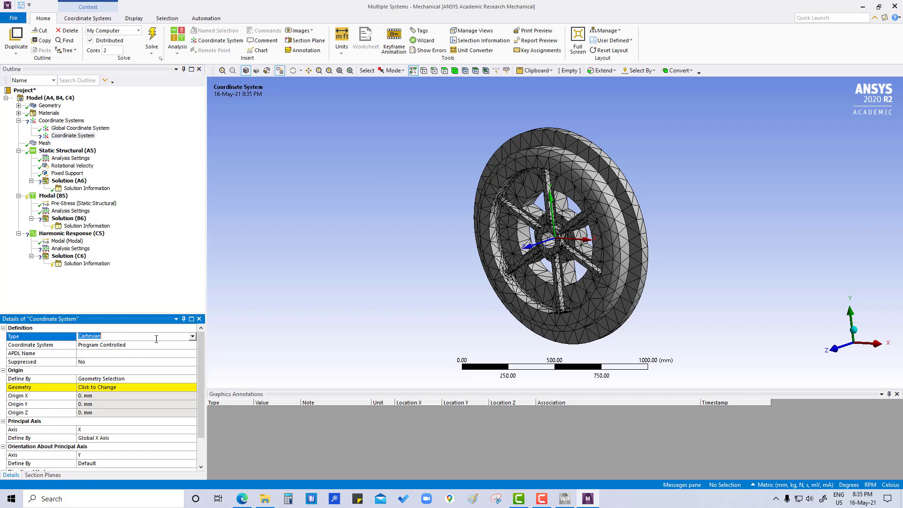
{"action": "left_click", "coordinate": [192, 336]}
{"action": "left_click", "coordinate": [136, 353]}
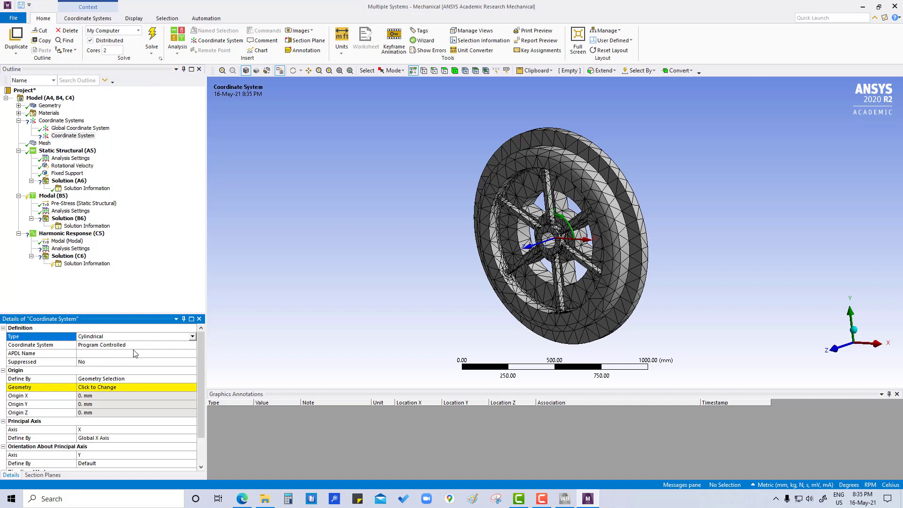
- Place the cylindrical coordinate system's origin on the flywheel hub face
{"action": "left_click", "coordinate": [107, 388]}
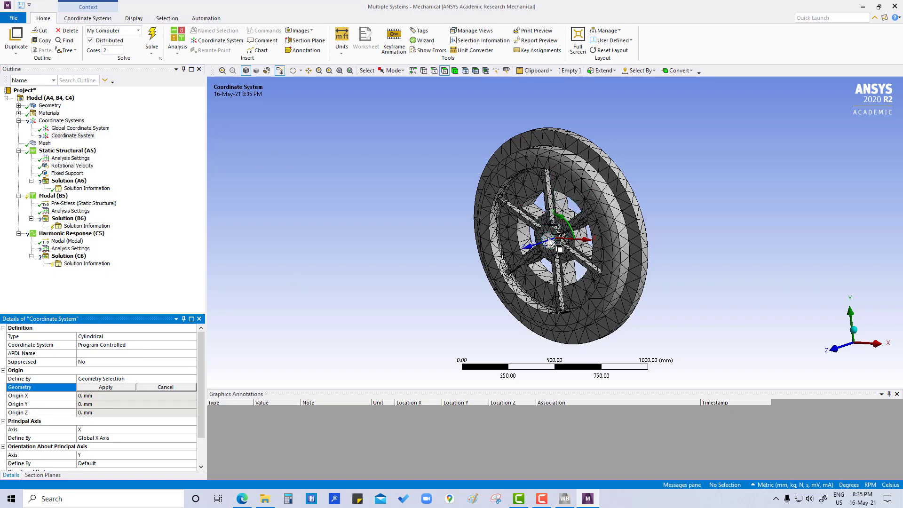
{"action": "left_click", "coordinate": [549, 243]}
{"action": "left_click", "coordinate": [106, 387]}
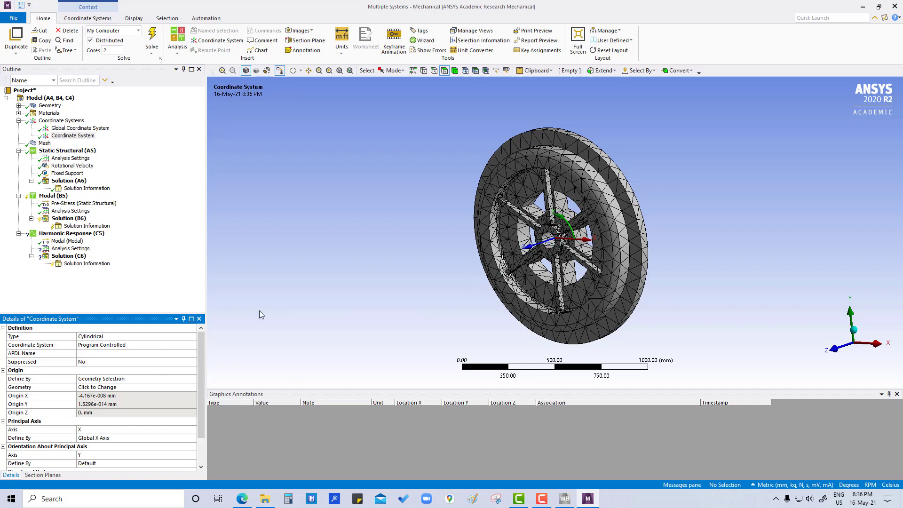
{"action": "scroll", "coordinate": [69, 383], "scroll_direction": "down", "scroll_amount": 2}
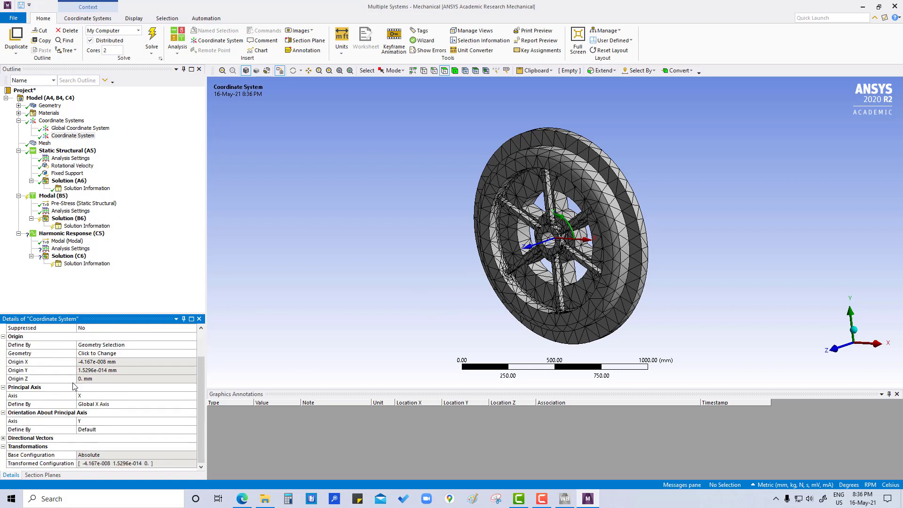
{"action": "scroll", "coordinate": [73, 387], "scroll_direction": "up", "scroll_amount": 1}
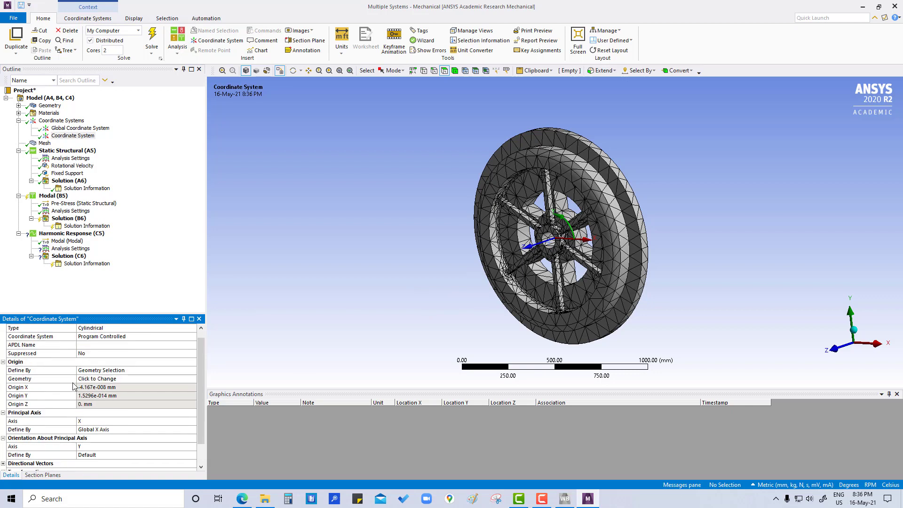
{"action": "scroll", "coordinate": [72, 387], "scroll_direction": "up", "scroll_amount": 1}
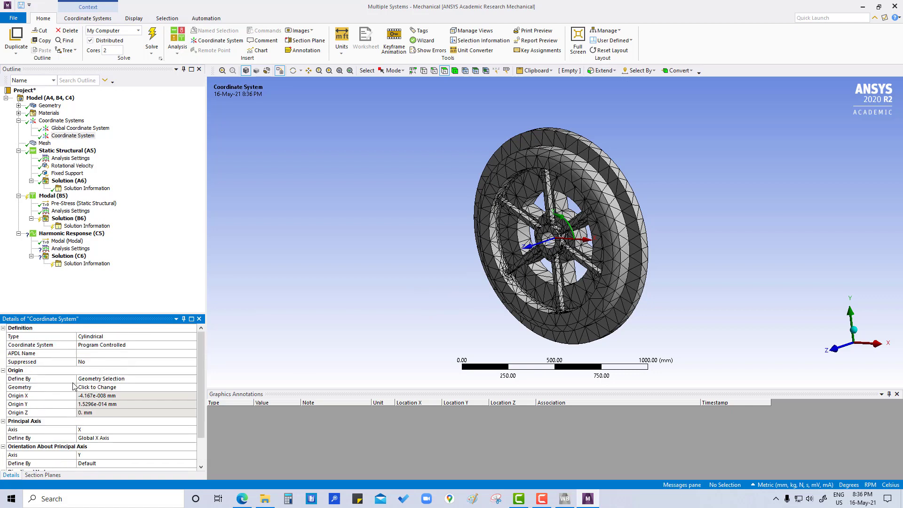
- Review the new coordinate system and the Solution (A6) details from several angles
{"action": "left_click", "coordinate": [165, 251]}
{"action": "left_click", "coordinate": [91, 138]}
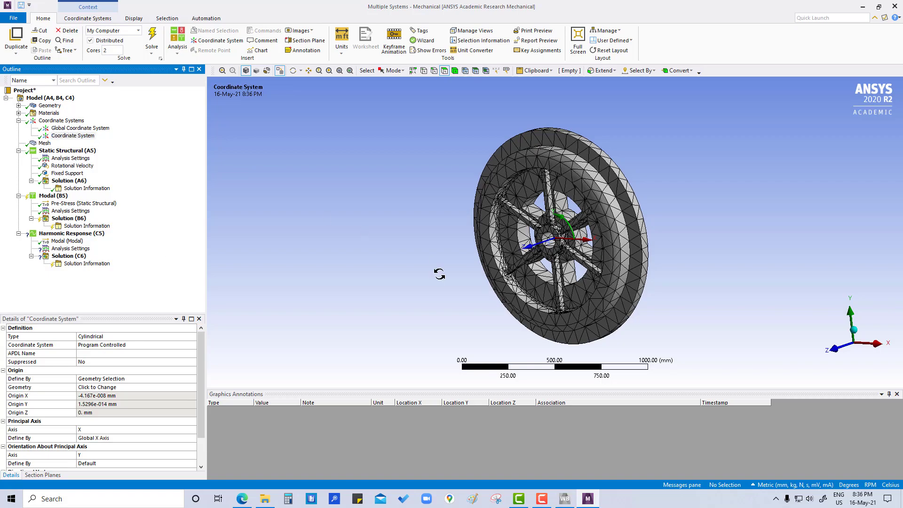
{"action": "middle_click_drag", "start_coordinate": [433, 268], "coordinate": [469, 295]}
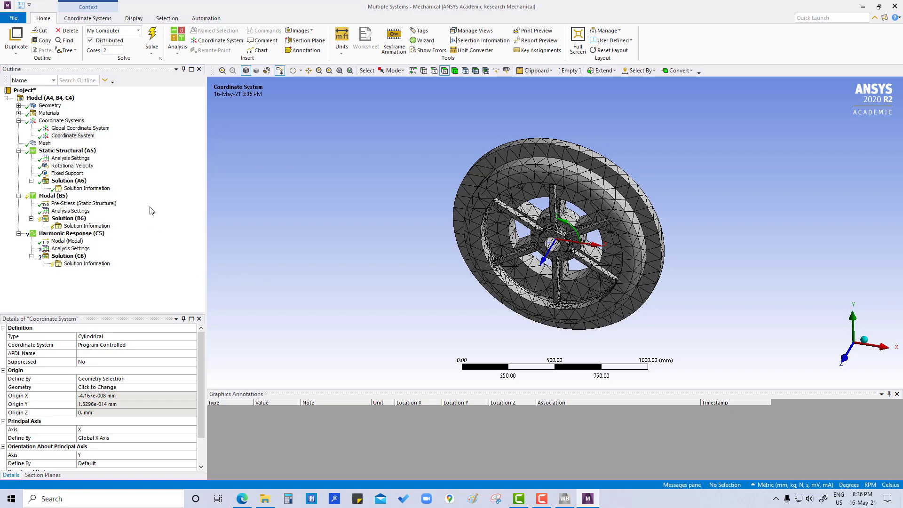
{"action": "left_click", "coordinate": [69, 181]}
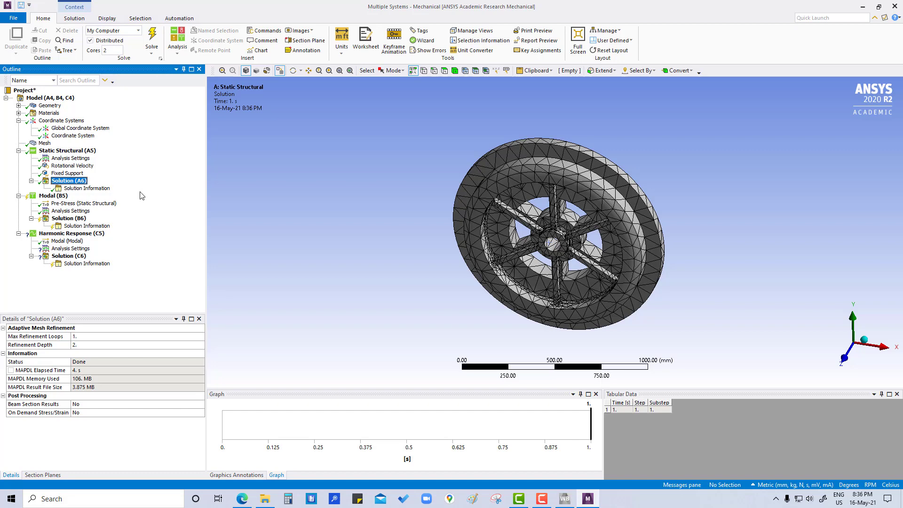
{"action": "left_click", "coordinate": [71, 137]}
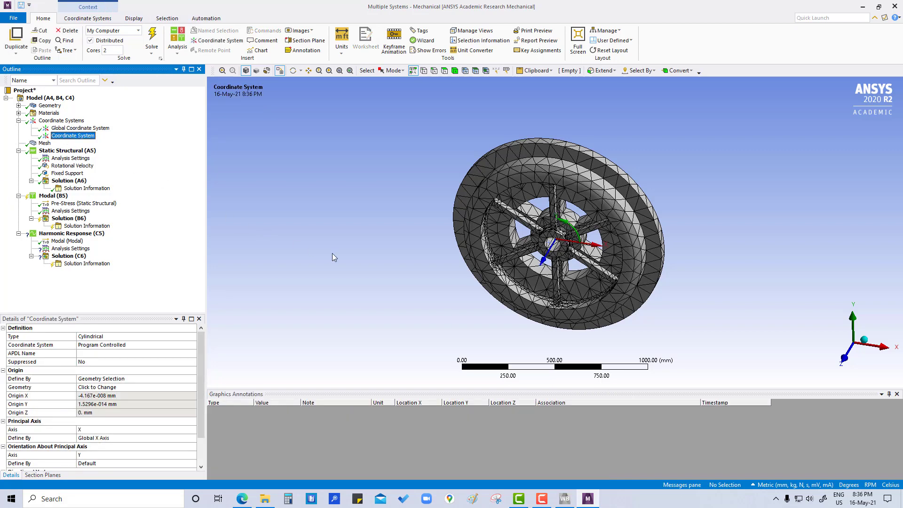
{"action": "middle_click_drag", "start_coordinate": [334, 257], "coordinate": [357, 249]}
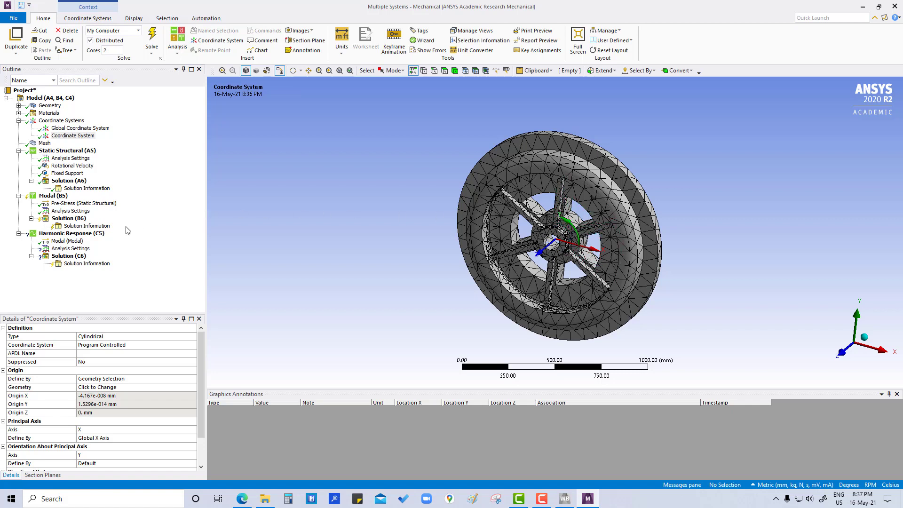
- Insert a Directional Deformation result in the cylindrical Coordinate System, keeping the X Axis orientation
{"action": "left_click", "coordinate": [66, 181]}
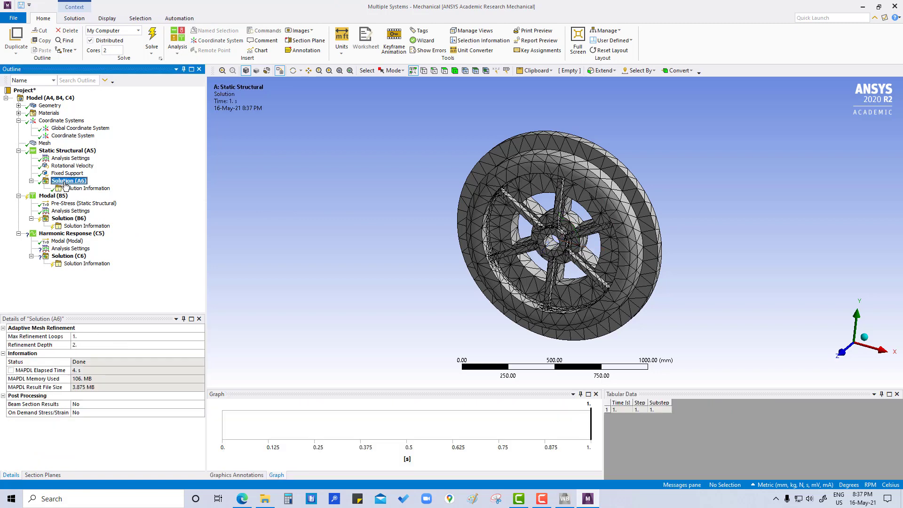
{"action": "mouse_move", "coordinate": [118, 188]}
{"action": "mouse_move", "coordinate": [208, 188]}
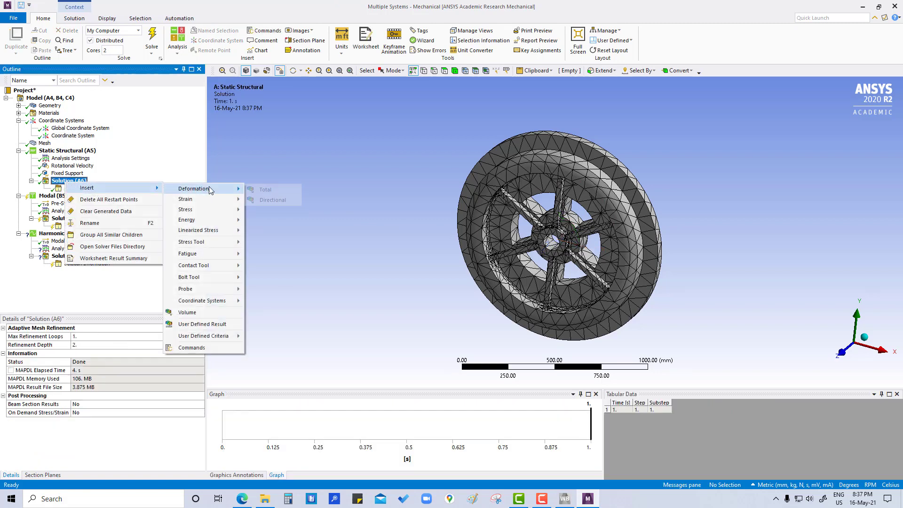
{"action": "left_click", "coordinate": [267, 200]}
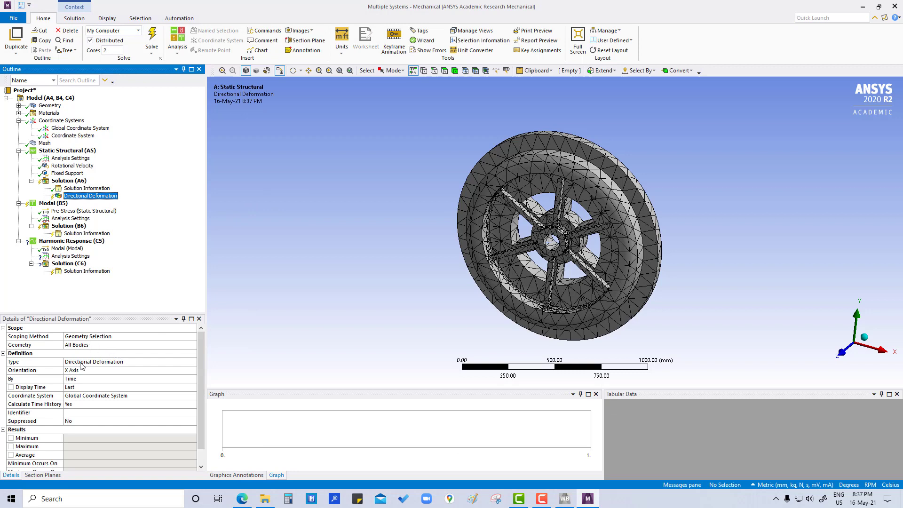
{"action": "left_click", "coordinate": [109, 396]}
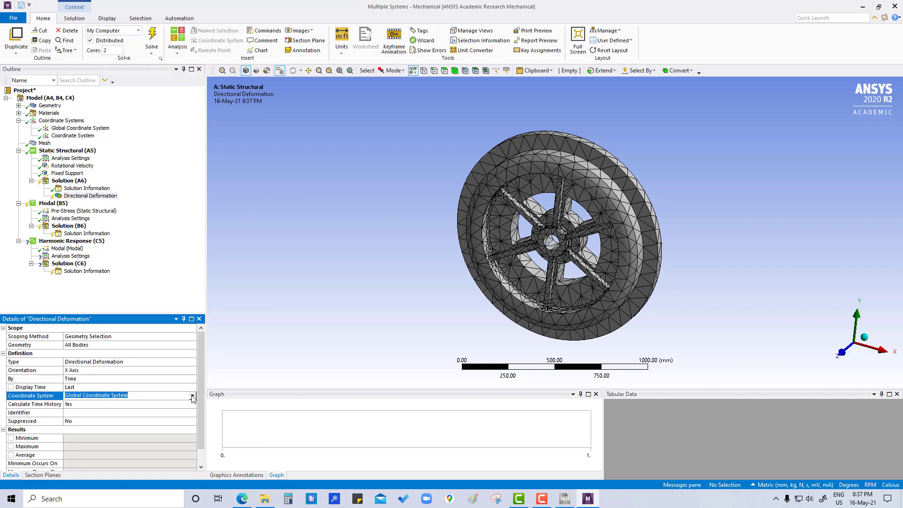
{"action": "left_click", "coordinate": [193, 396]}
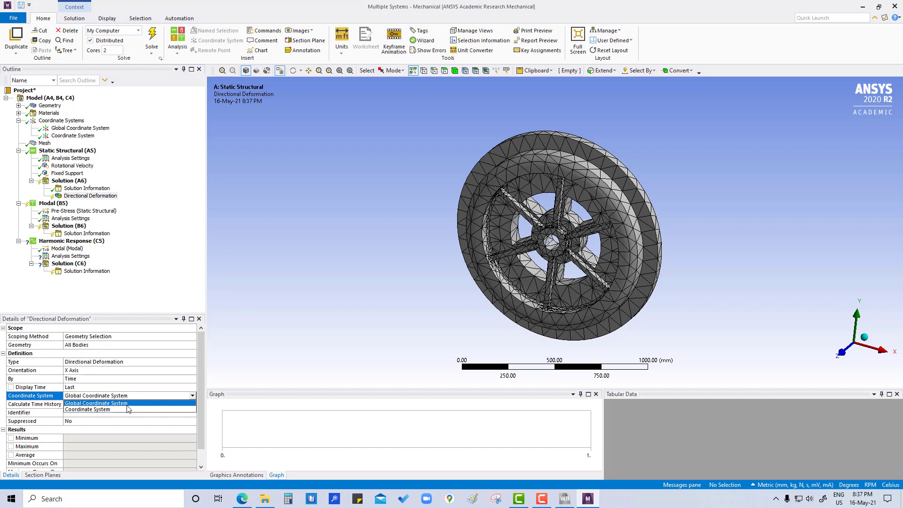
{"action": "left_click", "coordinate": [99, 410]}
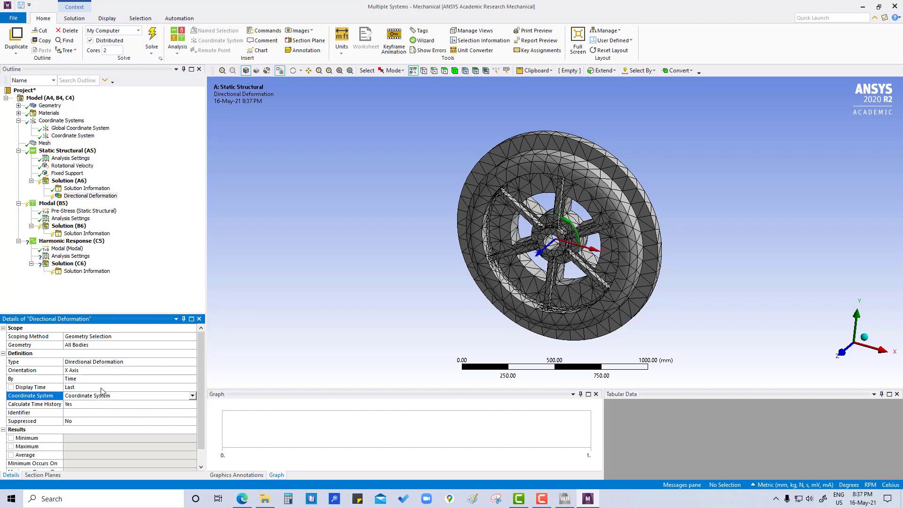
{"action": "scroll", "coordinate": [104, 392], "scroll_direction": "down", "scroll_amount": 1}
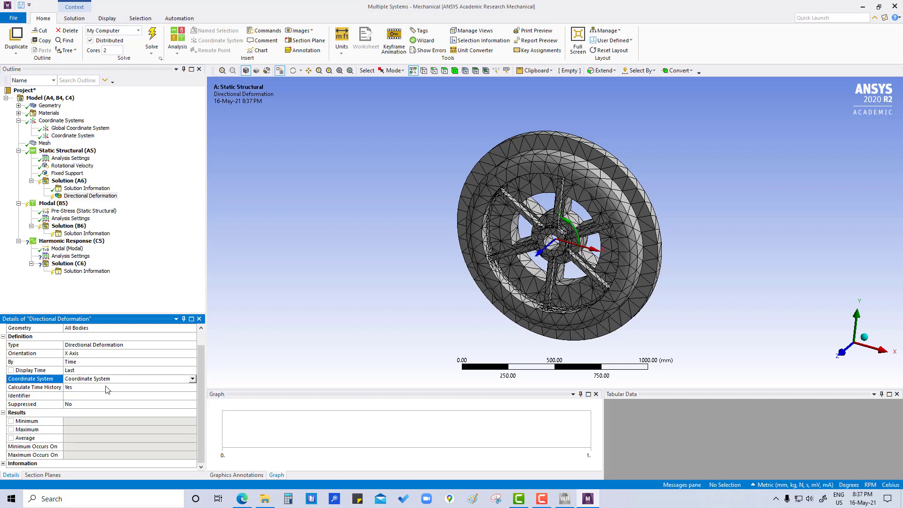
{"action": "left_click", "coordinate": [83, 355]}
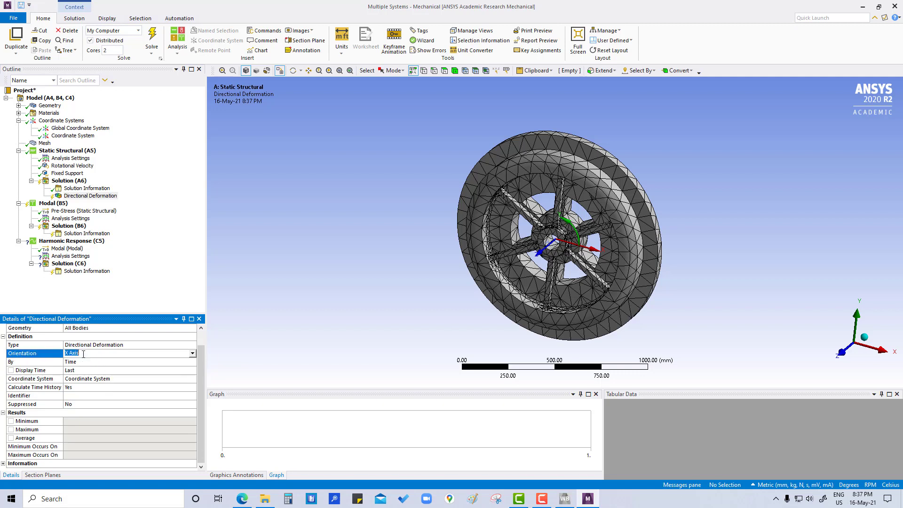
{"action": "left_click", "coordinate": [133, 290]}
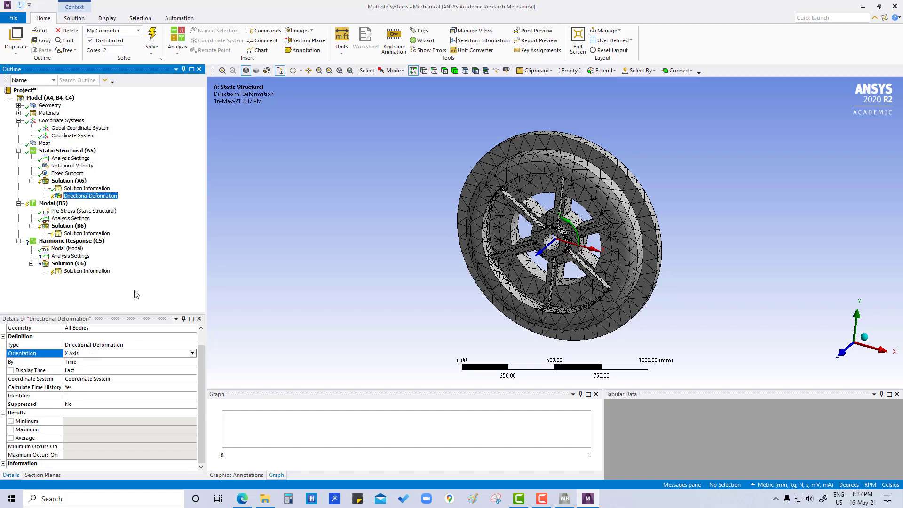
- Insert Directional Deformation 2 in the cylindrical Coordinate System, oriented along the Y Axis
{"action": "right_click", "coordinate": [70, 182]}
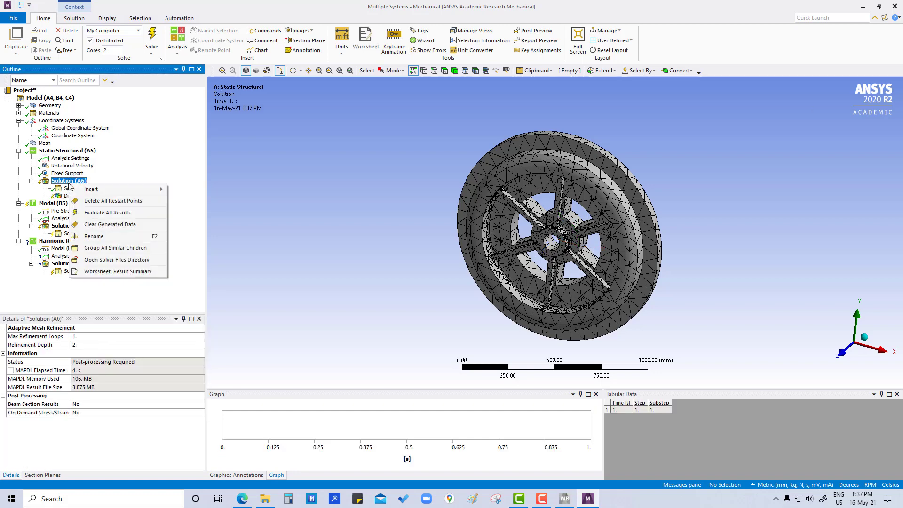
{"action": "mouse_move", "coordinate": [142, 189]}
{"action": "mouse_move", "coordinate": [213, 192]}
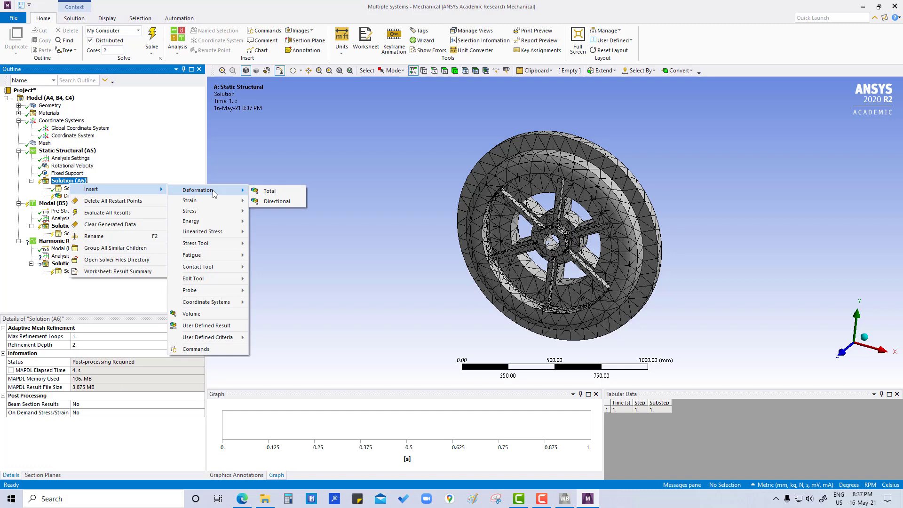
{"action": "left_click", "coordinate": [277, 202]}
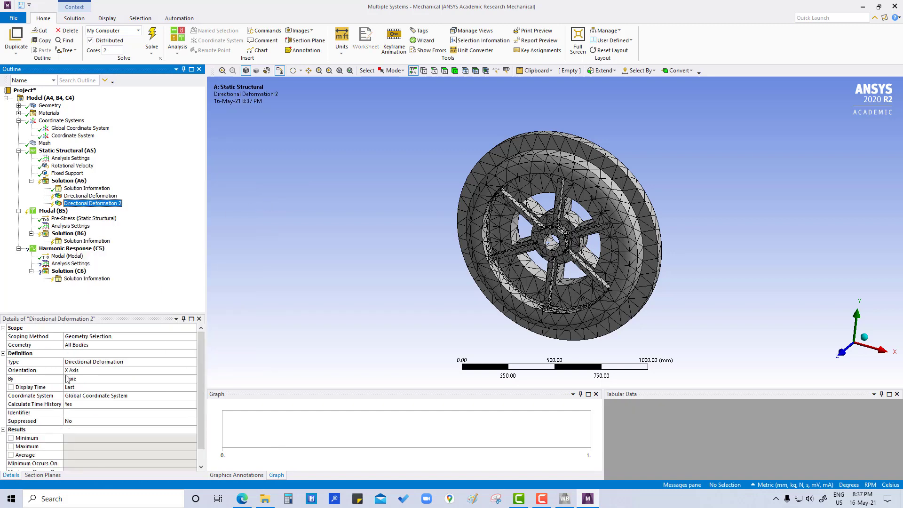
{"action": "left_click", "coordinate": [85, 397]}
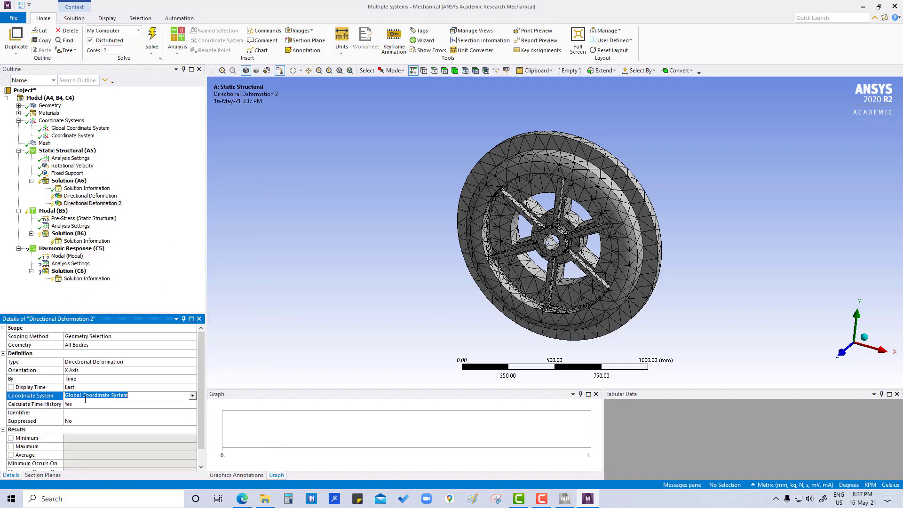
{"action": "left_click", "coordinate": [193, 396]}
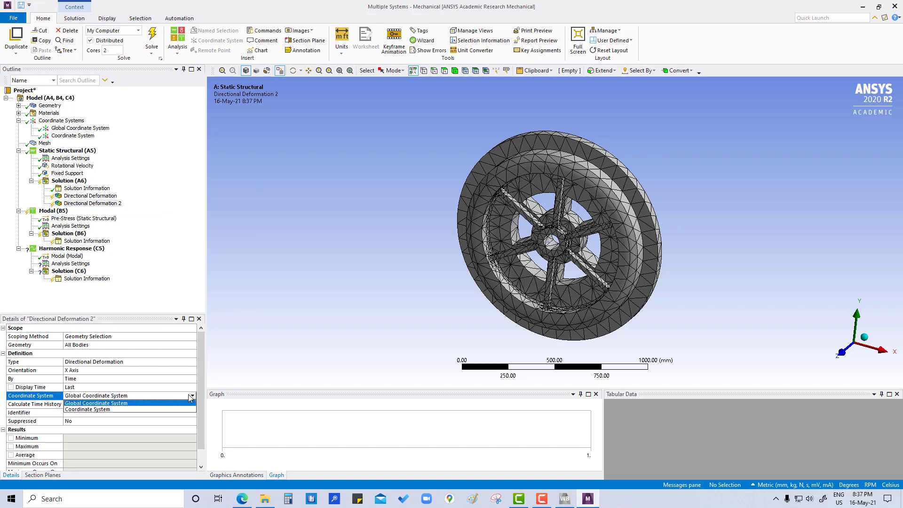
{"action": "left_click", "coordinate": [98, 412]}
{"action": "left_click", "coordinate": [95, 371]}
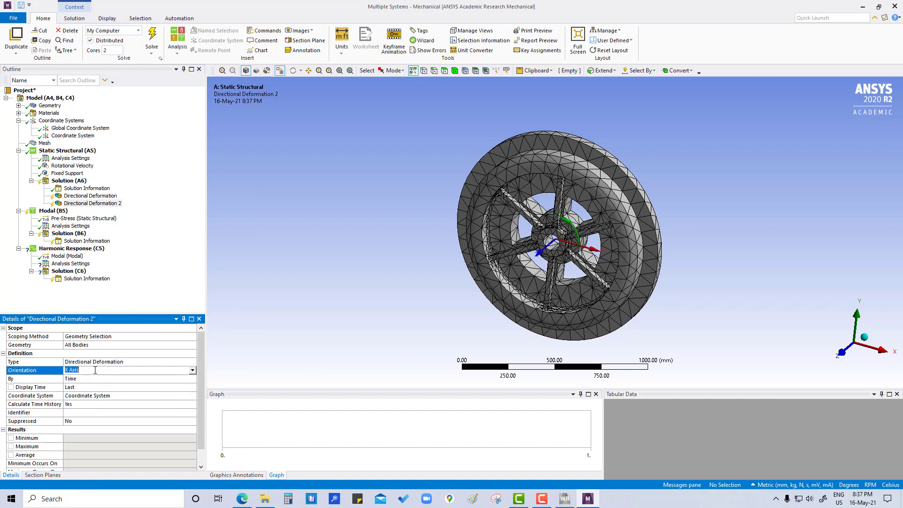
{"action": "left_click", "coordinate": [192, 370]}
{"action": "left_click", "coordinate": [71, 385]}
{"action": "left_click", "coordinate": [159, 288]}
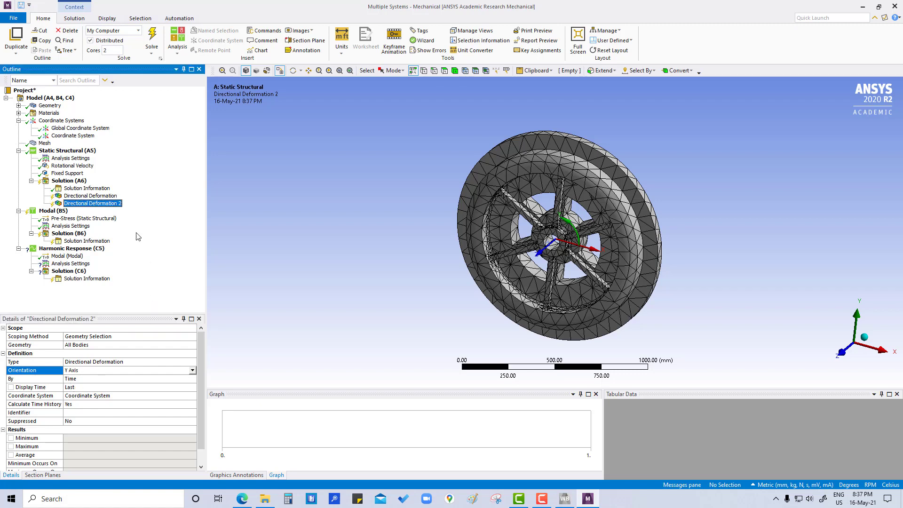
- Evaluate all results and view the X Axis (max 0.011066 mm) and Y Axis deformation contours
{"action": "right_click", "coordinate": [67, 182]}
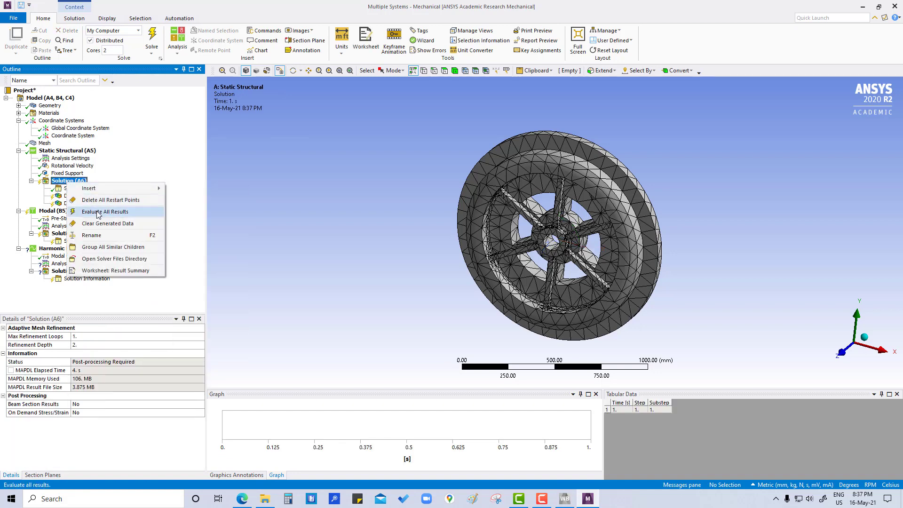
{"action": "left_click", "coordinate": [94, 211]}
{"action": "left_click", "coordinate": [90, 196]}
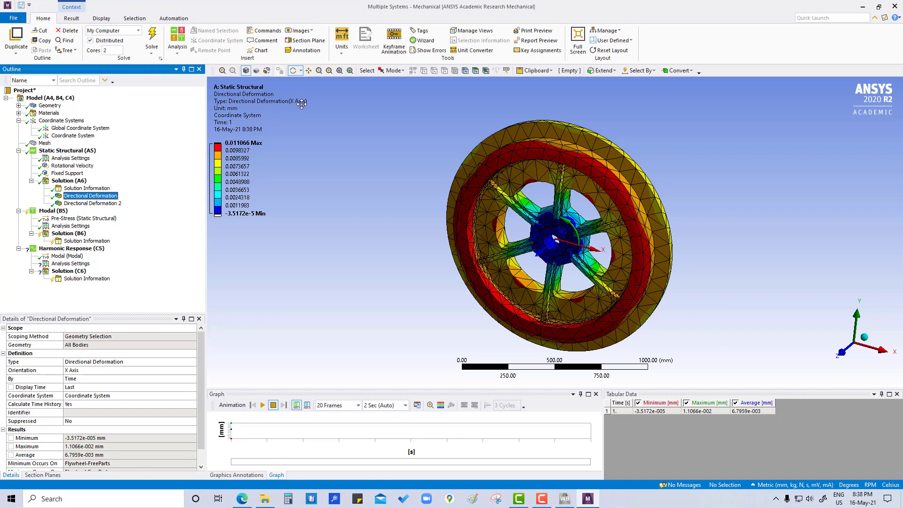
{"action": "left_click", "coordinate": [99, 204]}
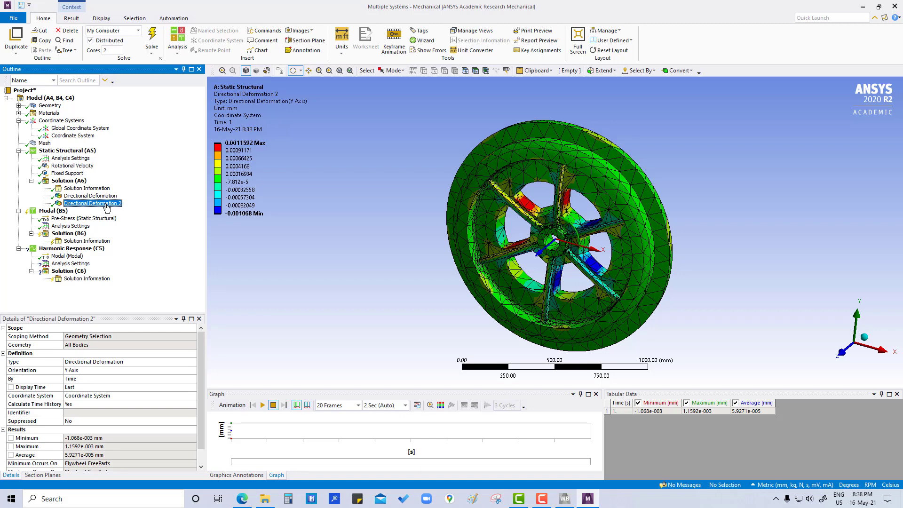
- Add a Normal Stress result under Solution (A6) using the custom cylindrical Coordinate System
{"action": "right_click", "coordinate": [66, 183]}
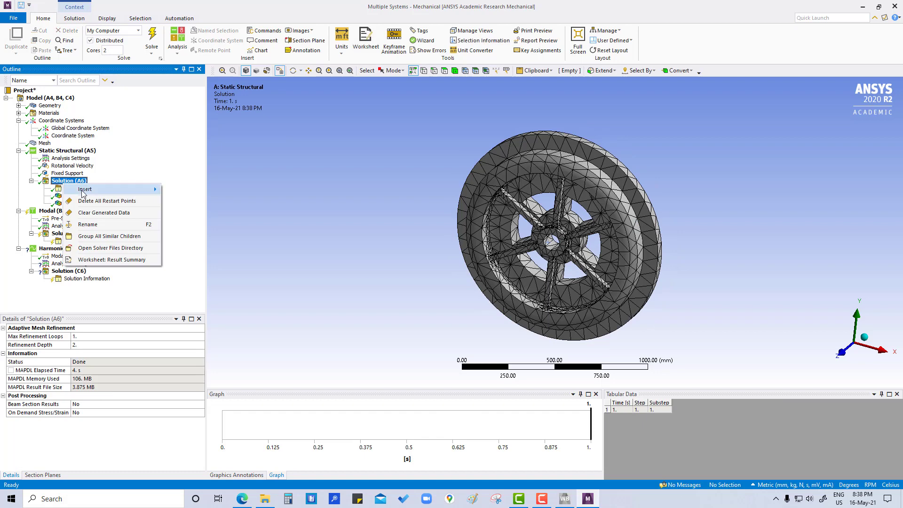
{"action": "mouse_move", "coordinate": [82, 193]}
{"action": "mouse_move", "coordinate": [201, 213]}
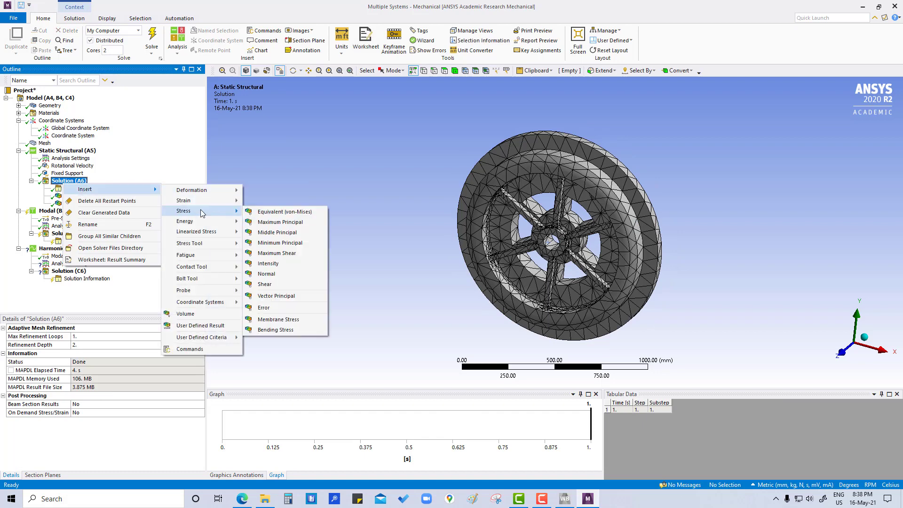
{"action": "left_click", "coordinate": [271, 274]}
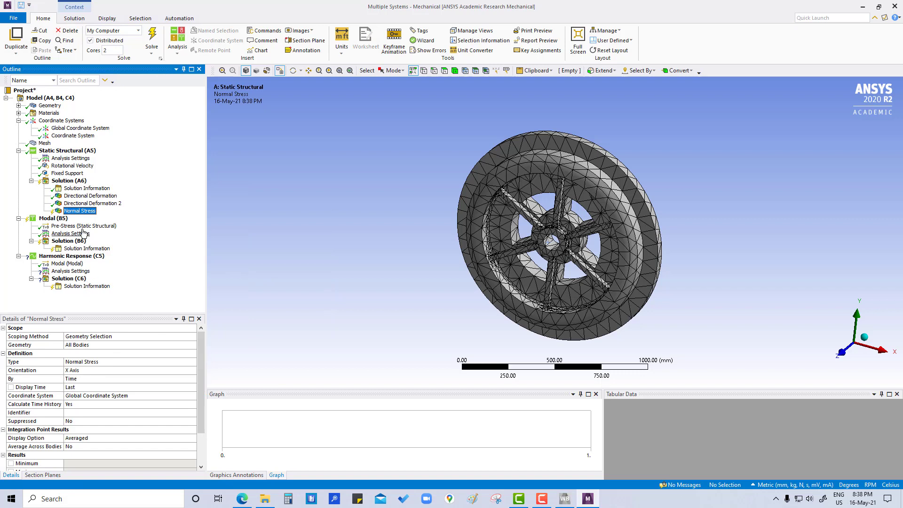
{"action": "left_click", "coordinate": [153, 396]}
{"action": "left_click", "coordinate": [191, 397]}
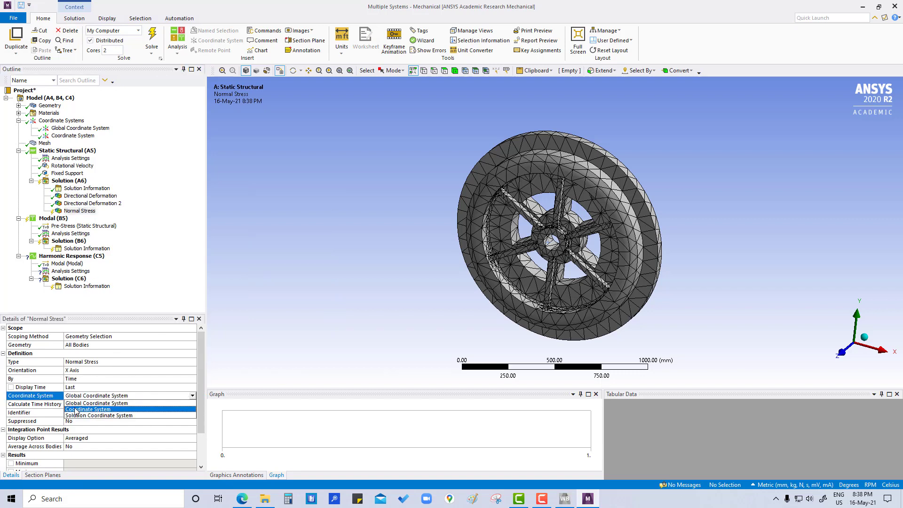
{"action": "left_click", "coordinate": [91, 410]}
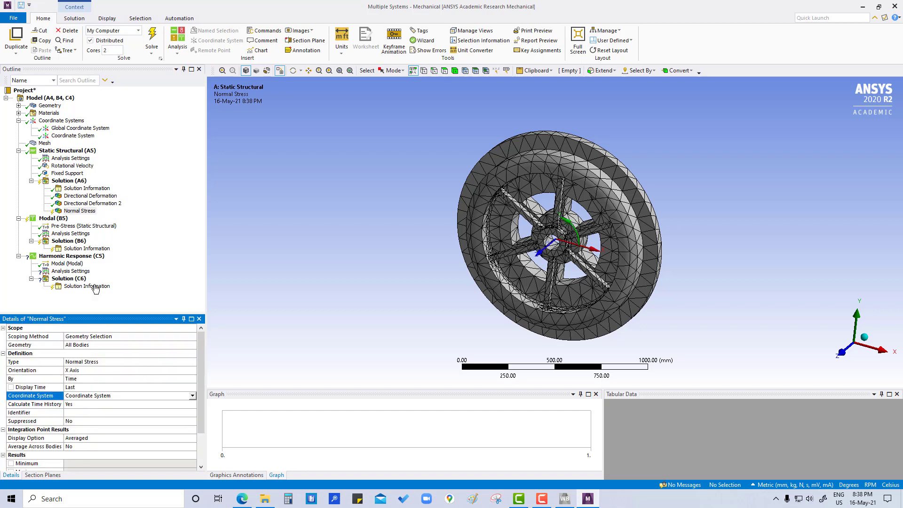
- Add a second Normal Stress result oriented along the Y Axis
{"action": "left_click", "coordinate": [69, 181]}
{"action": "right_click", "coordinate": [72, 182]}
{"action": "mouse_move", "coordinate": [88, 187]}
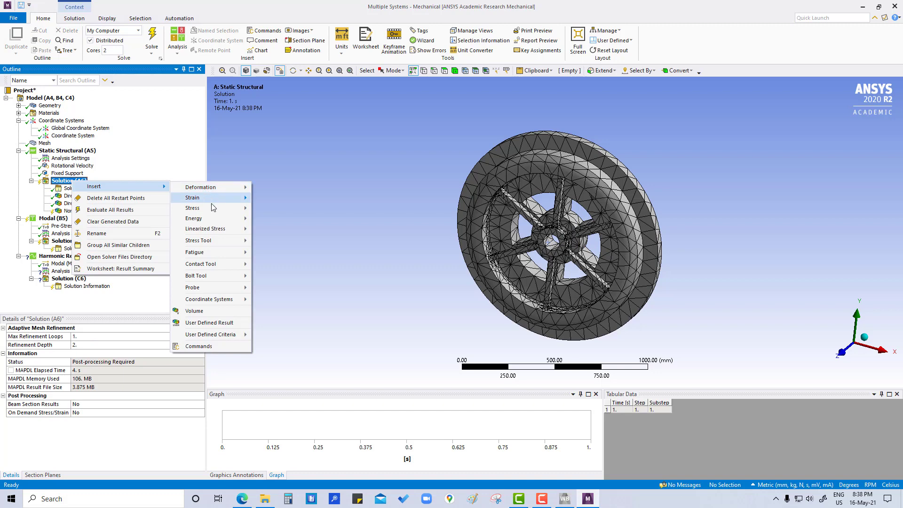
{"action": "mouse_move", "coordinate": [221, 208]}
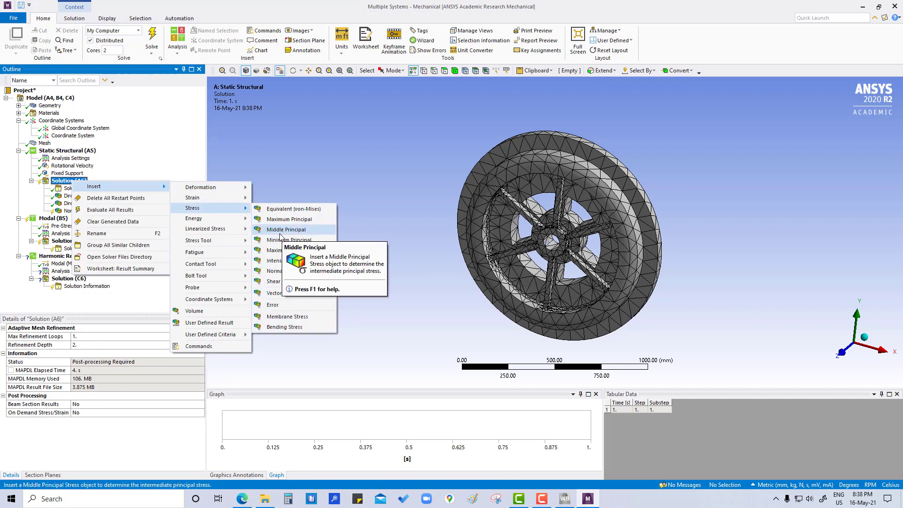
{"action": "left_click", "coordinate": [280, 275]}
{"action": "left_click", "coordinate": [94, 370]}
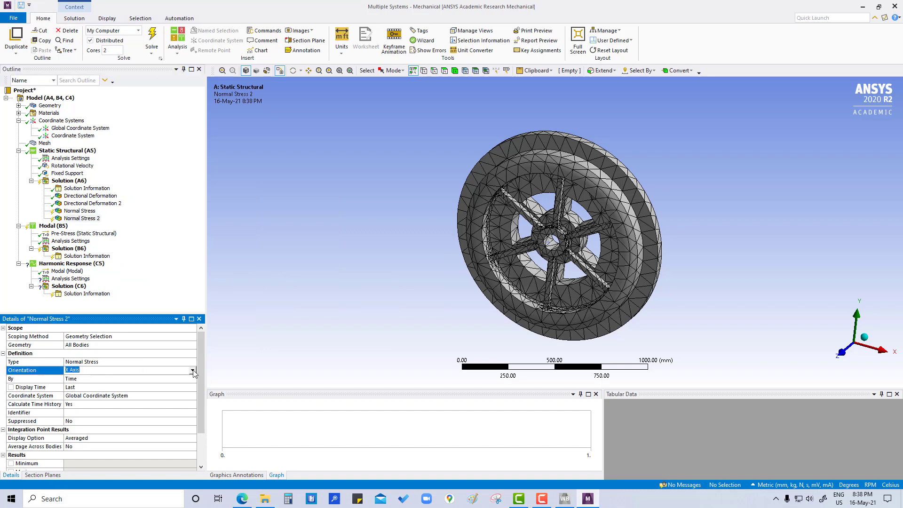
{"action": "left_click", "coordinate": [193, 371]}
{"action": "left_click", "coordinate": [106, 387]}
- Evaluate all results, then view the Normal Stress (−2.0929 to 10.803 MPa) and Normal Stress 2 contours
{"action": "right_click", "coordinate": [66, 182]}
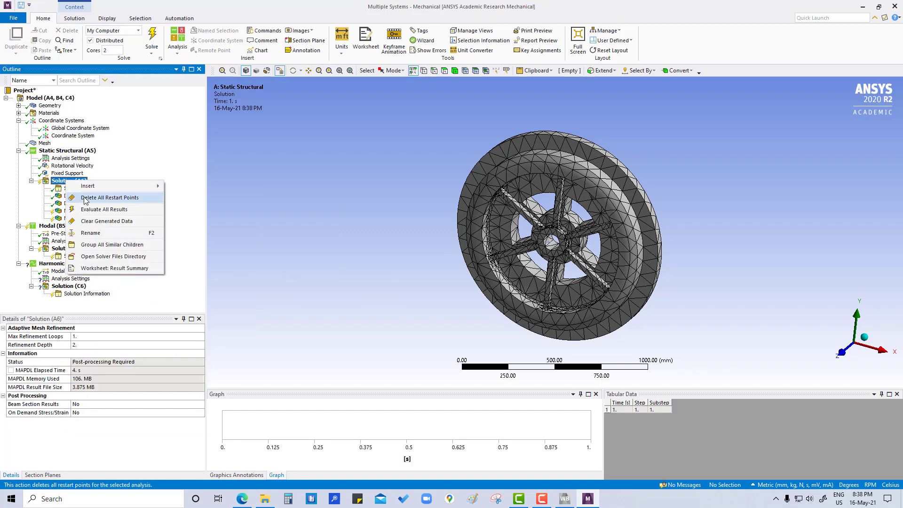
{"action": "left_click", "coordinate": [94, 209]}
{"action": "left_click", "coordinate": [82, 212]}
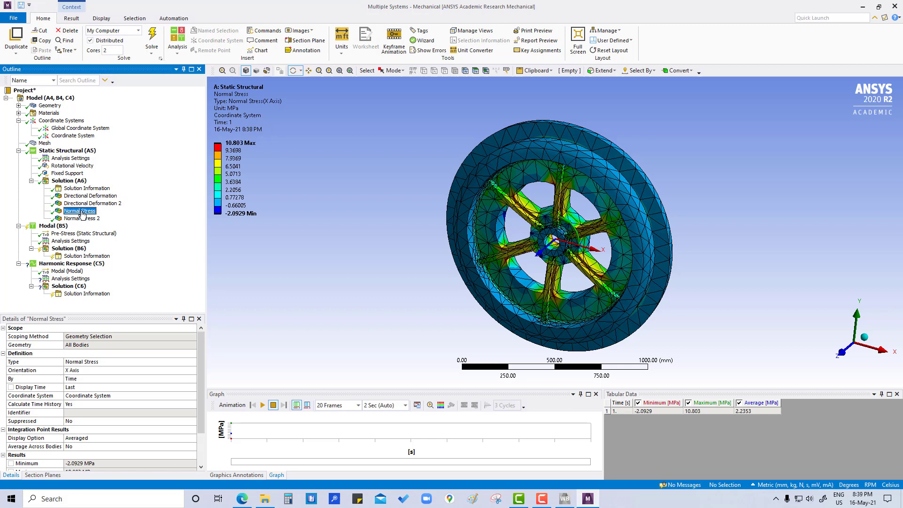
{"action": "left_click", "coordinate": [85, 218]}
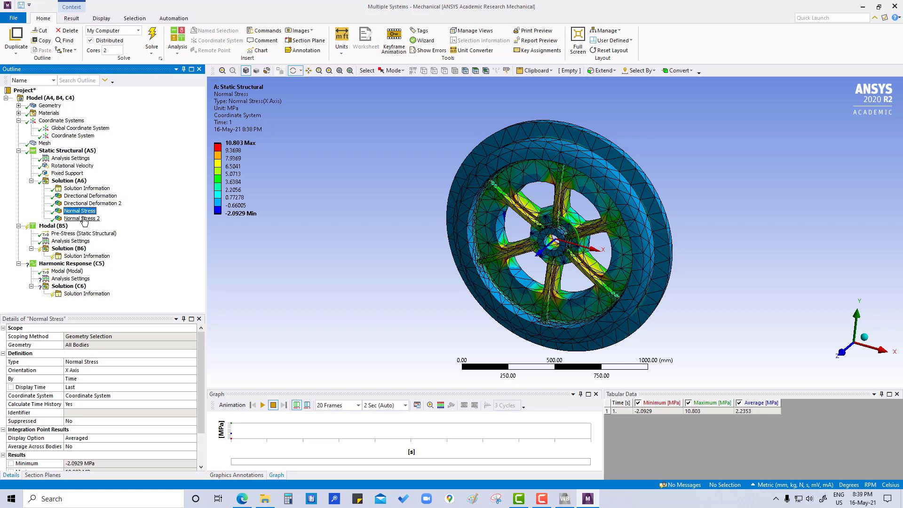